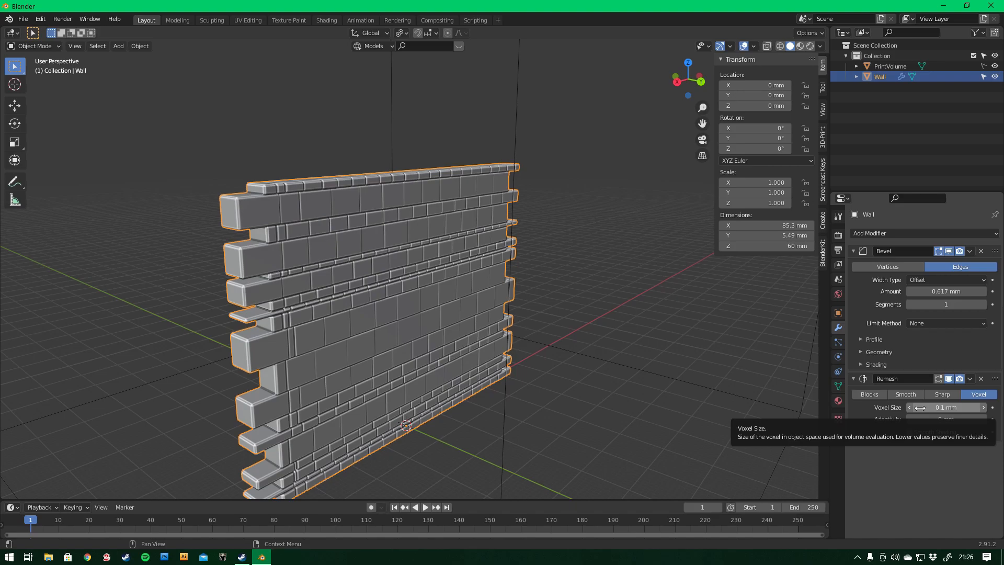
- Add a Displace modifier to the brick wall after its Remesh modifier
click(919, 234)
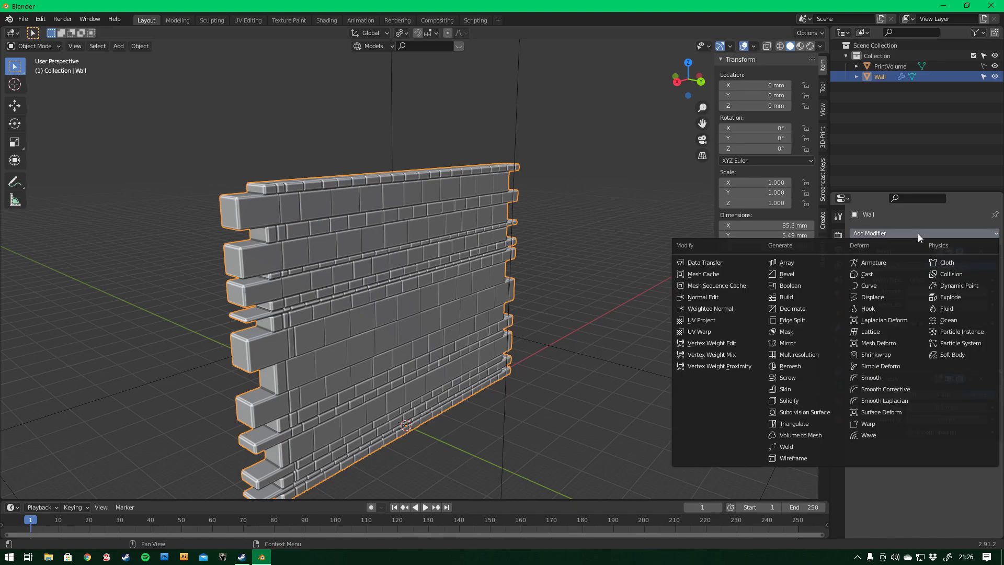
click(884, 297)
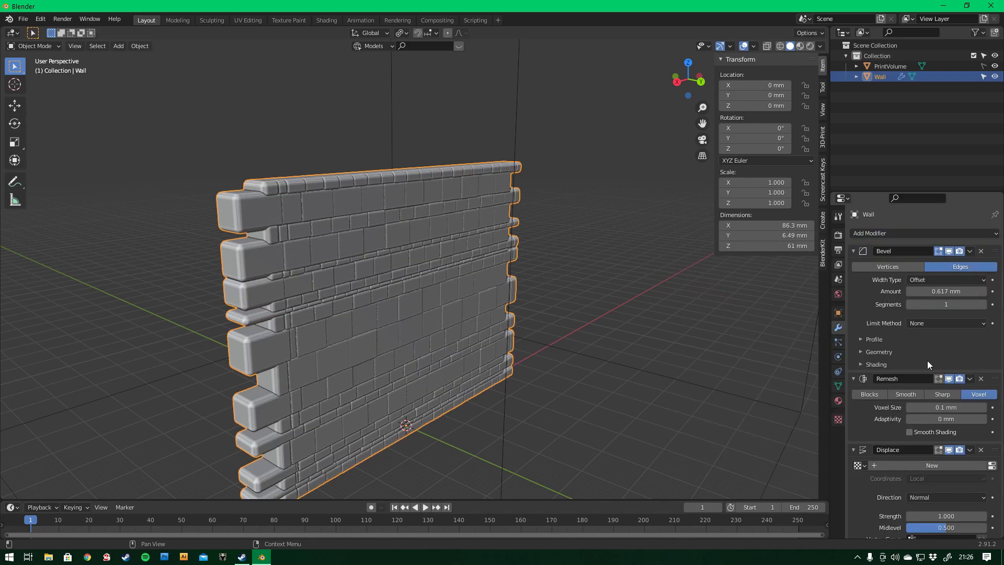
scroll(927, 364, down, 1)
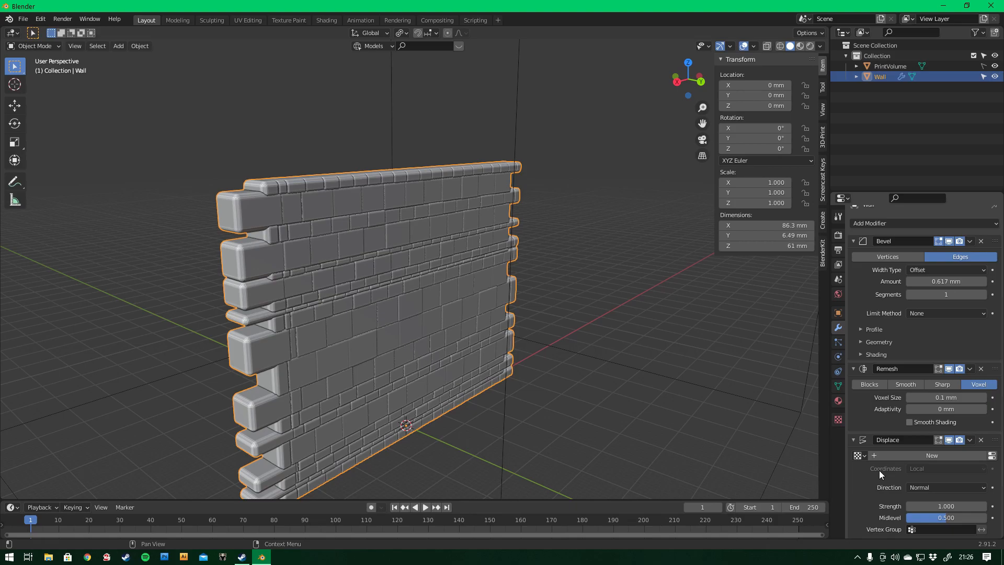
mouse_move(581, 310)
middle_down()
mouse_move(515, 309)
mouse_move(582, 309)
middle_up()
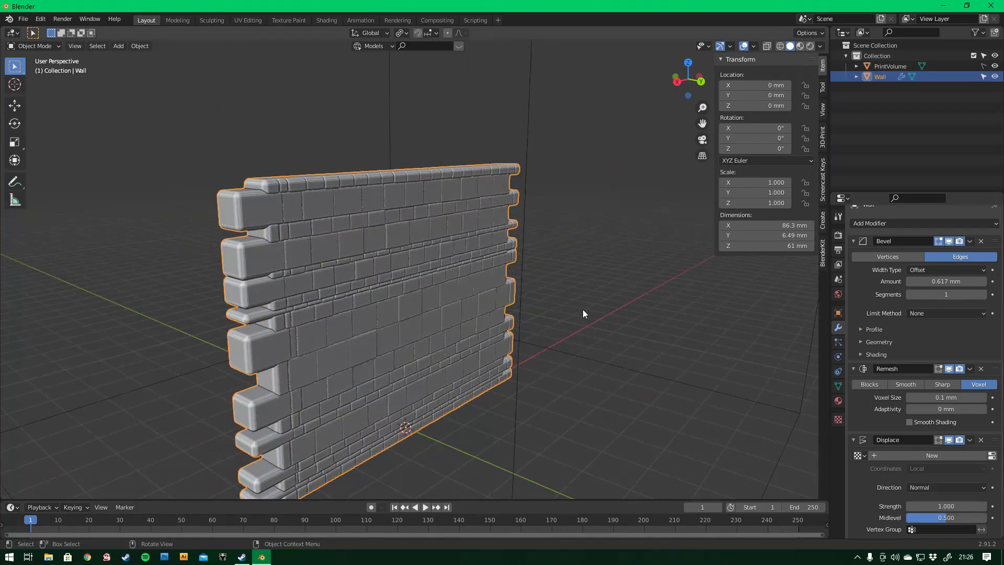
- Create a new texture for the wall's Displace modifier and set its type to Clouds
click(991, 455)
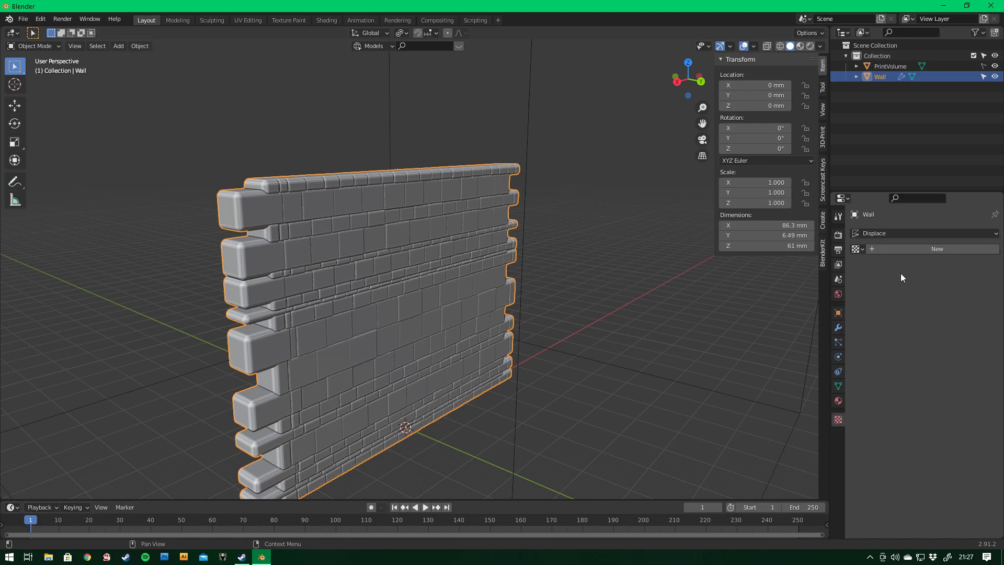
click(913, 250)
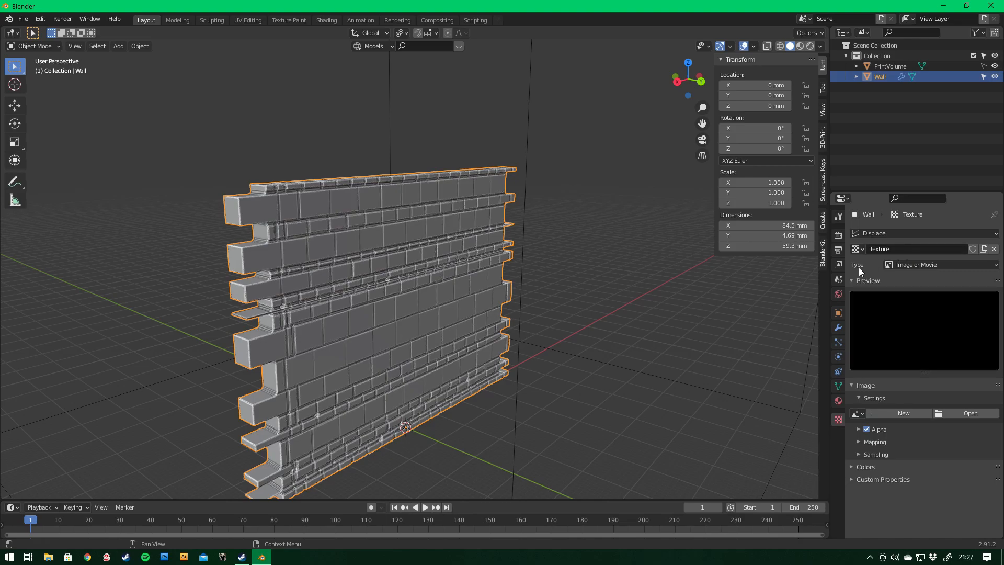
click(920, 267)
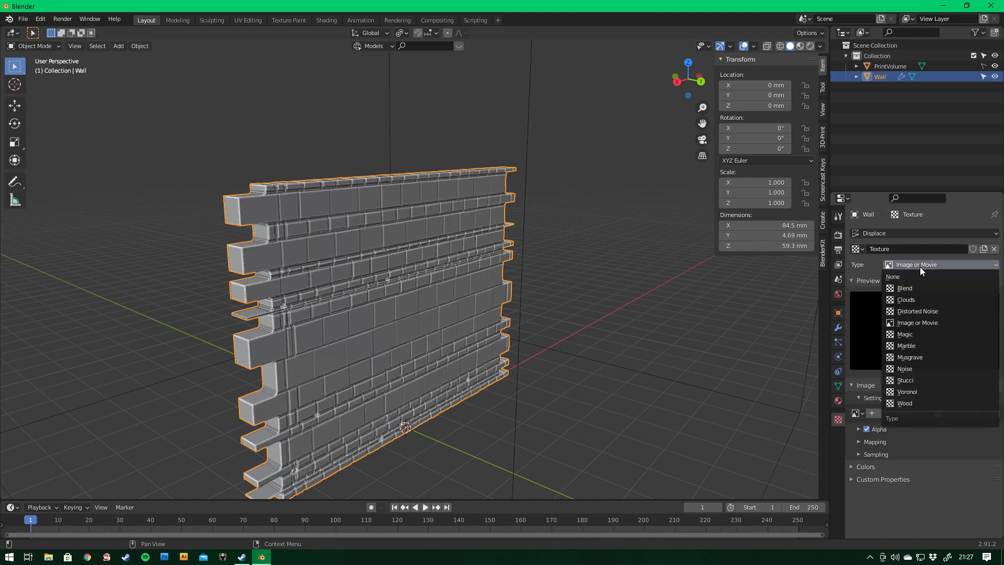
click(921, 299)
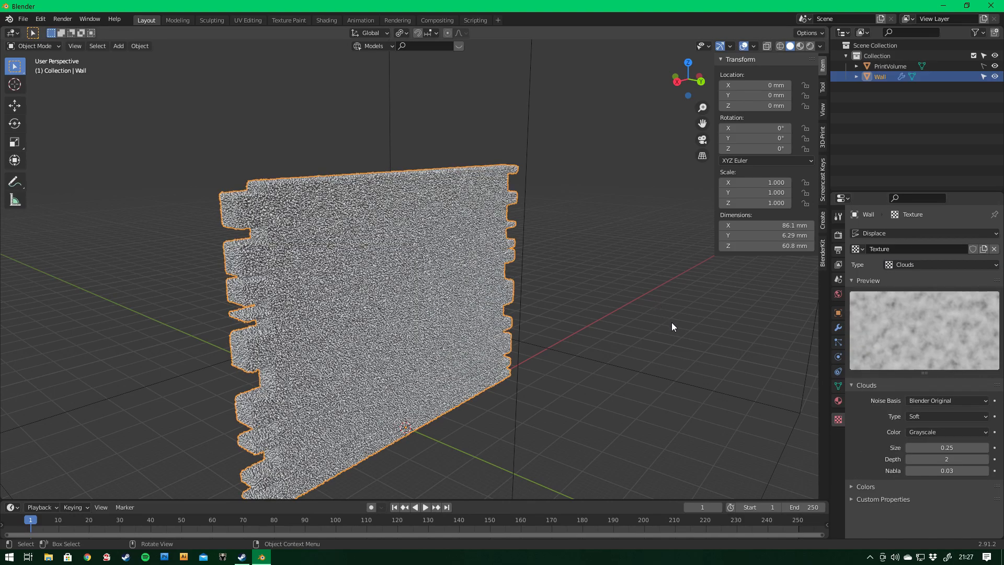
- Try a Clouds texture size of 2 and settle on a size of 3
click(945, 447)
text(2)
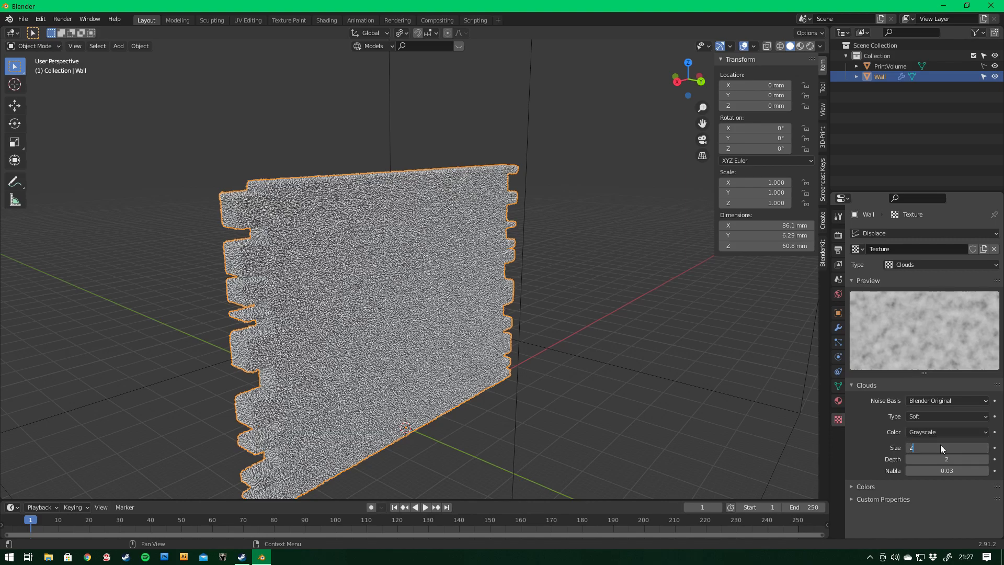
key(Return)
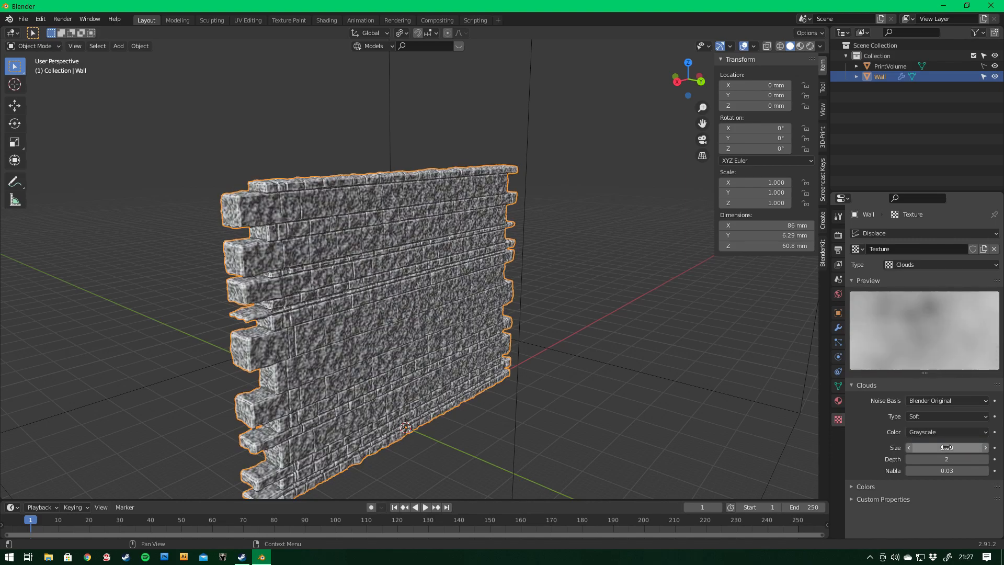
click(947, 448)
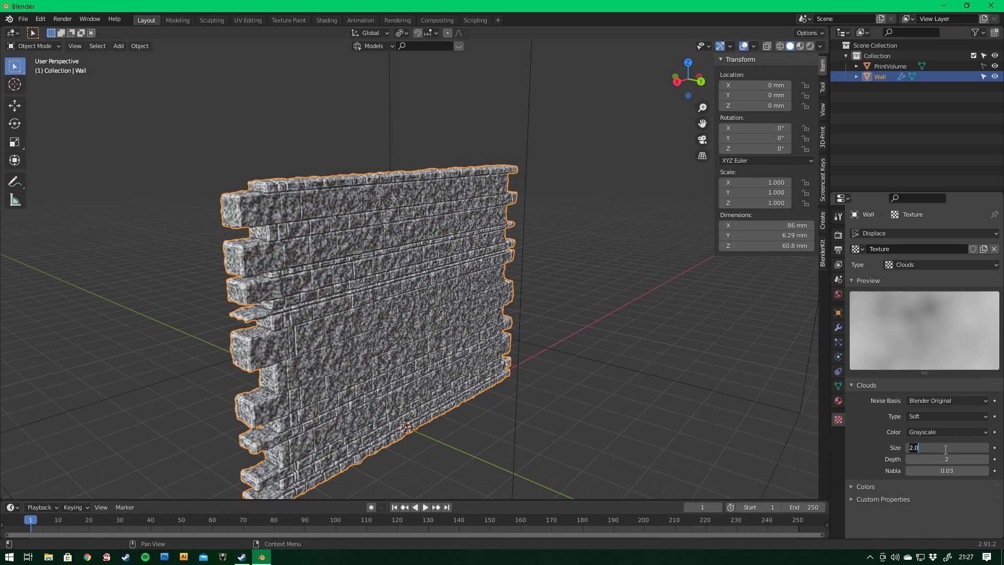
text(3)
key(Return)
mouse_move(597, 359)
middle_down()
mouse_move(518, 326)
mouse_move(468, 339)
mouse_move(583, 343)
mouse_move(602, 366)
middle_up()
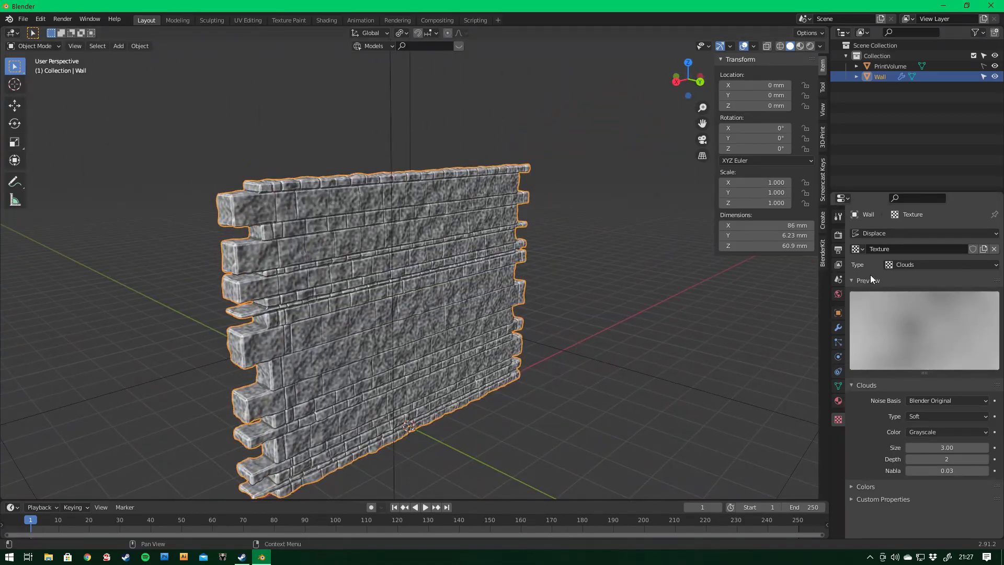
- Set the Displace modifier's strength to 0.5 and inspect the wall's surface up close
click(839, 326)
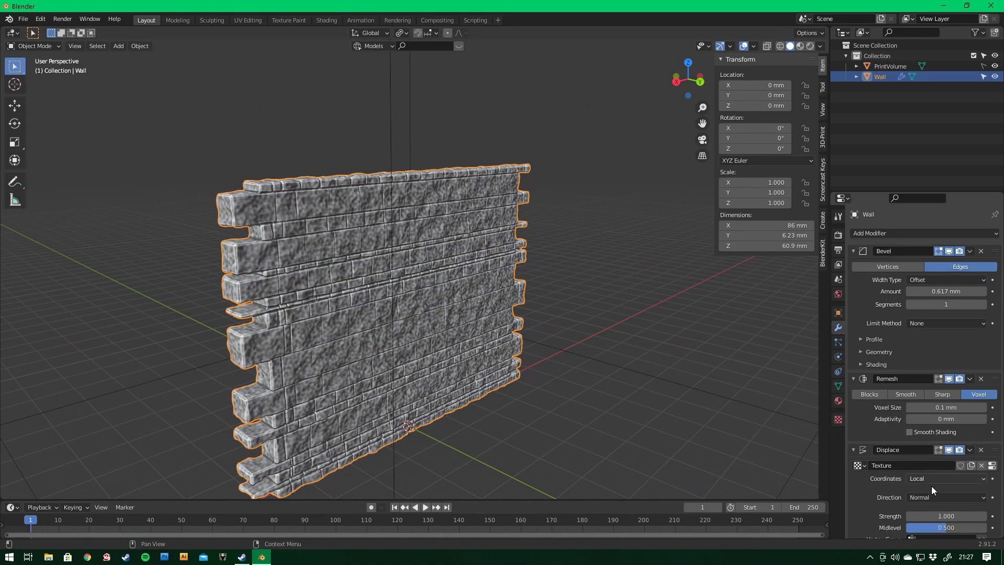
scroll(931, 486, down, 1)
click(942, 505)
text(1.0)
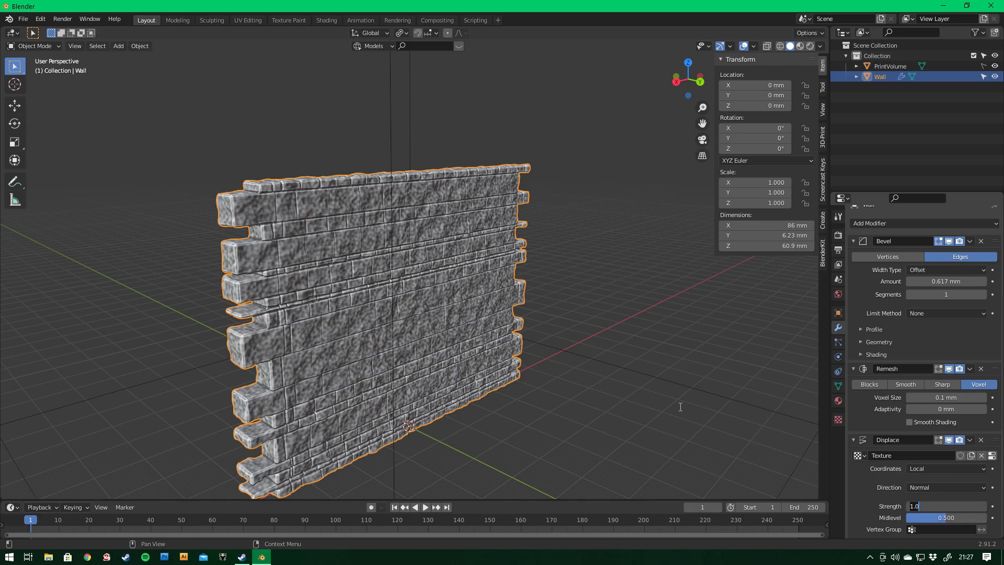
key(BackSpace)
key(BackSpace)
key(BackSpace)
text(.5)
key(Return)
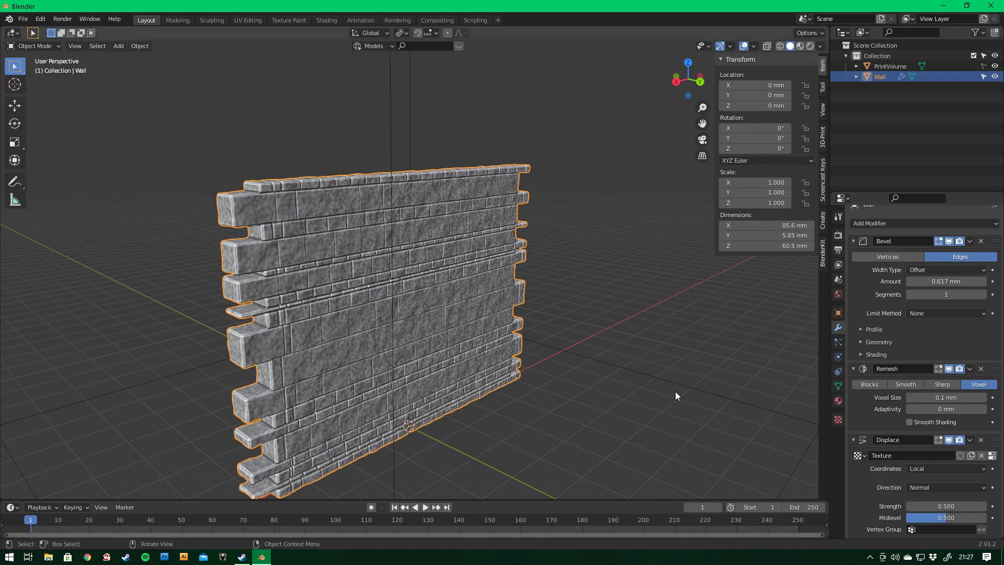
middle_drag(632, 363, 501, 277)
scroll(501, 277, up, 2)
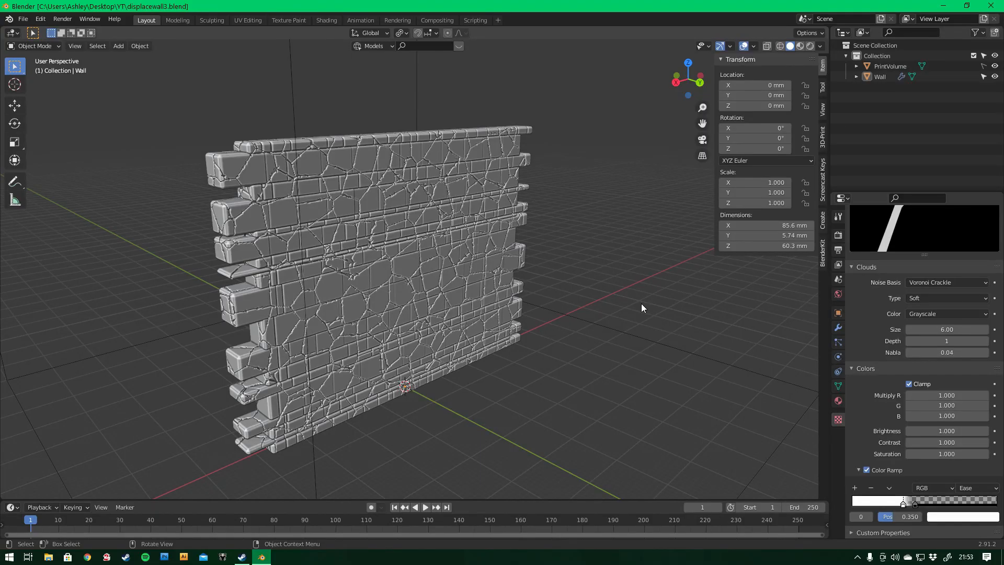
- Examine the cracked wall's Clouds texture settings, including noise basis and color ramp, and view the wall from both sides
scroll(865, 387, up, 4)
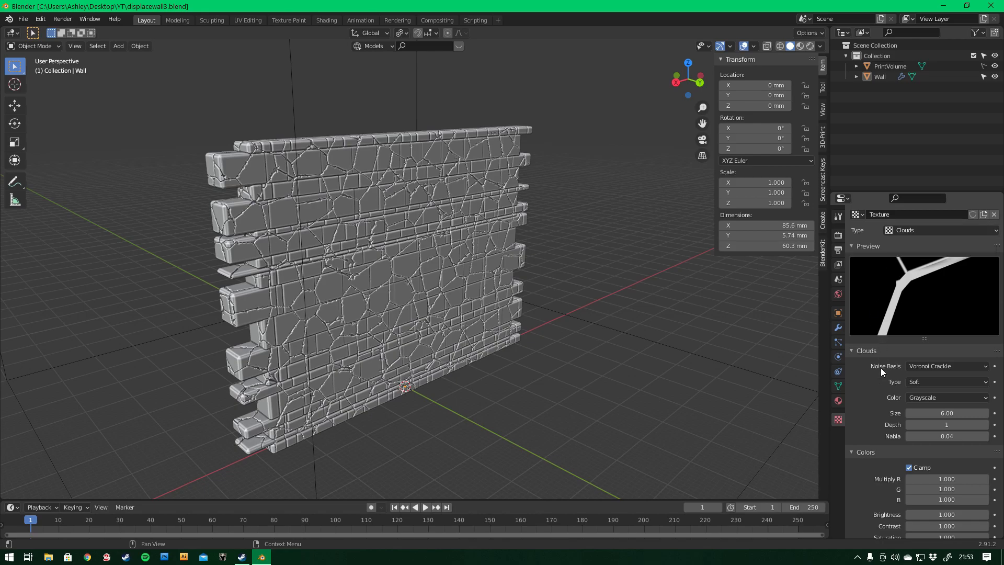
click(933, 366)
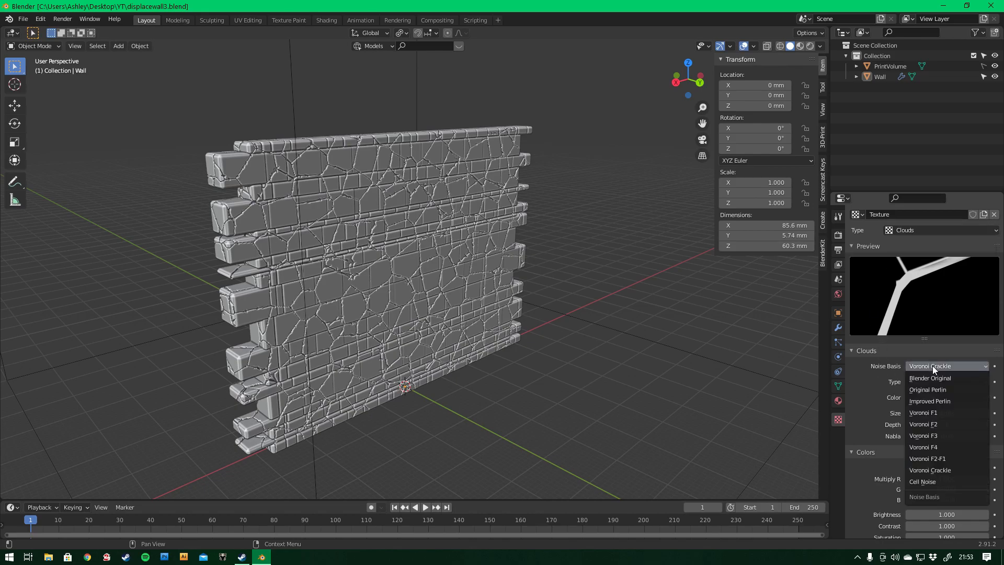
click(933, 365)
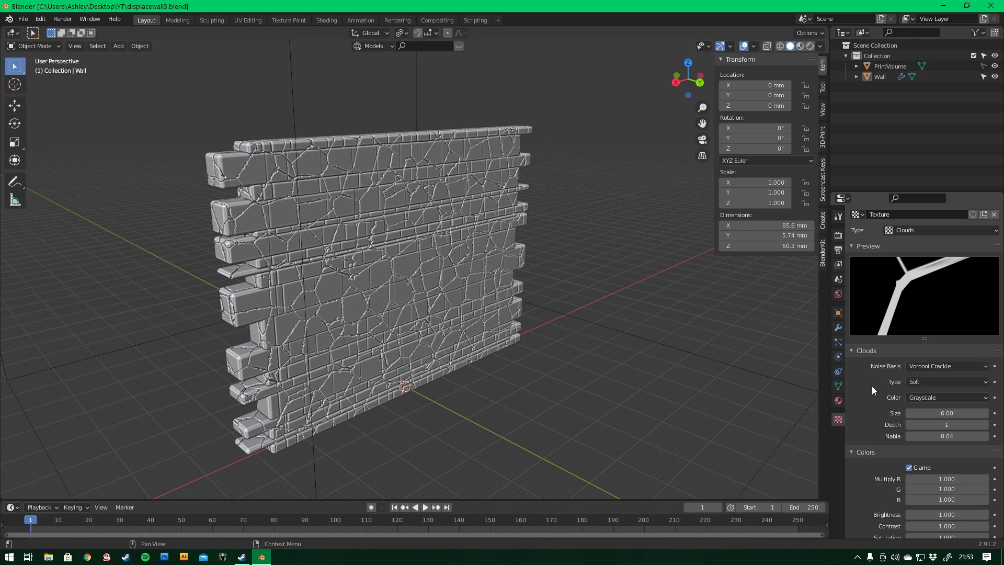
scroll(871, 386, down, 4)
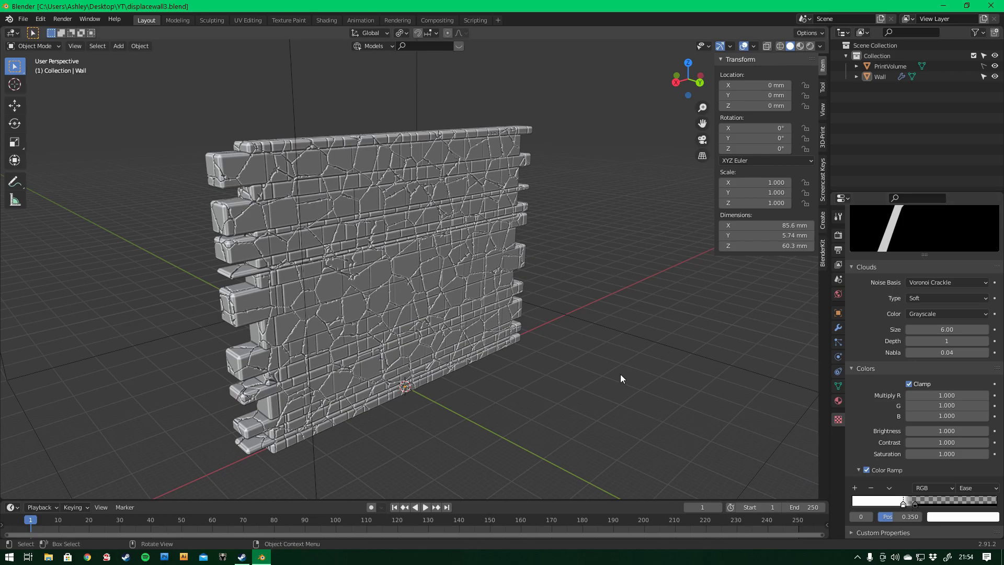
middle_drag(421, 214, 541, 209)
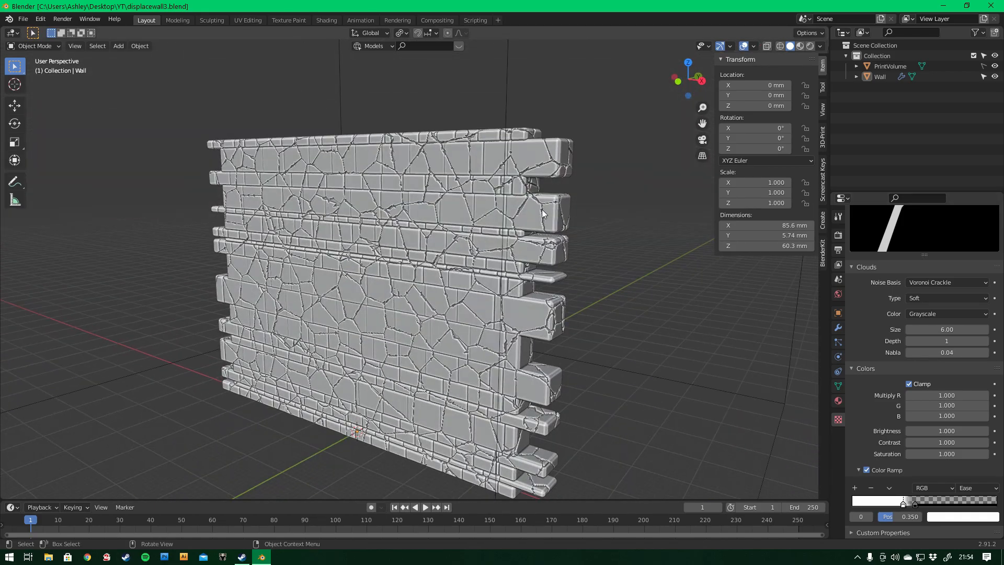
click(890, 489)
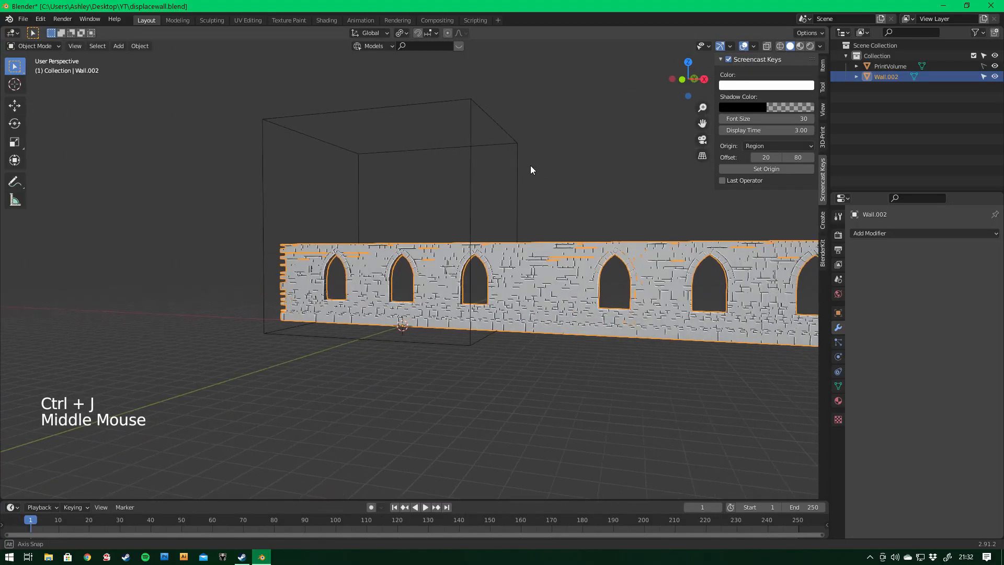
- Add a Simple Deform modifier to the long windowed wall and set it to Bend about the Z axis
middle_drag(531, 168, 289, 152)
scroll(577, 356, down, 2)
scroll(571, 348, down, 1)
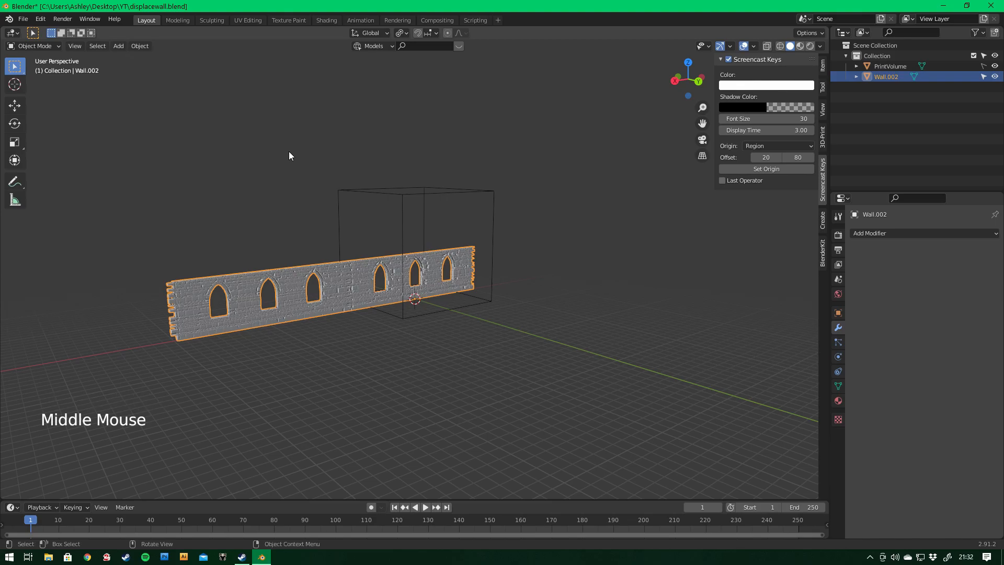
middle_drag(290, 151, 421, 169)
scroll(421, 170, up, 2)
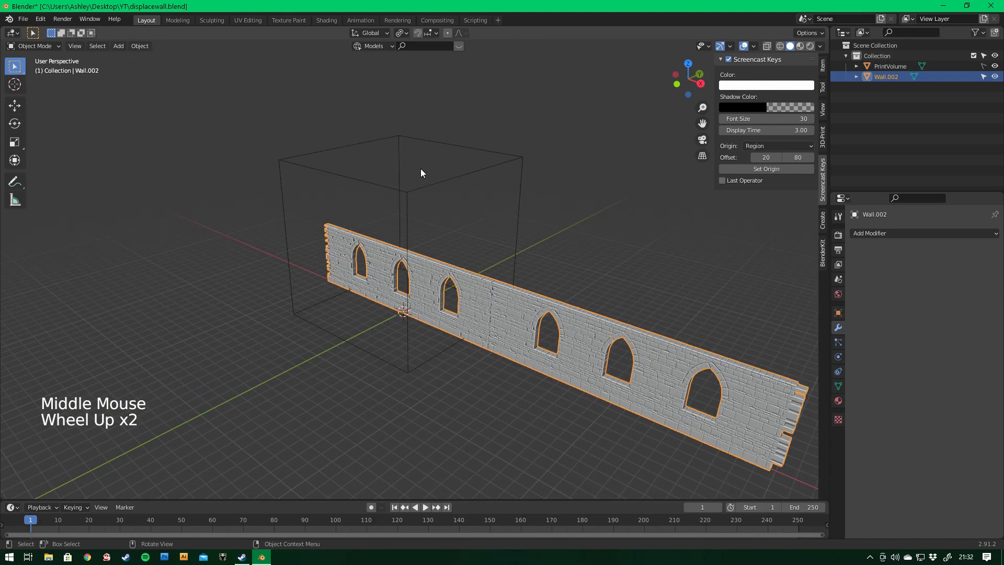
click(899, 233)
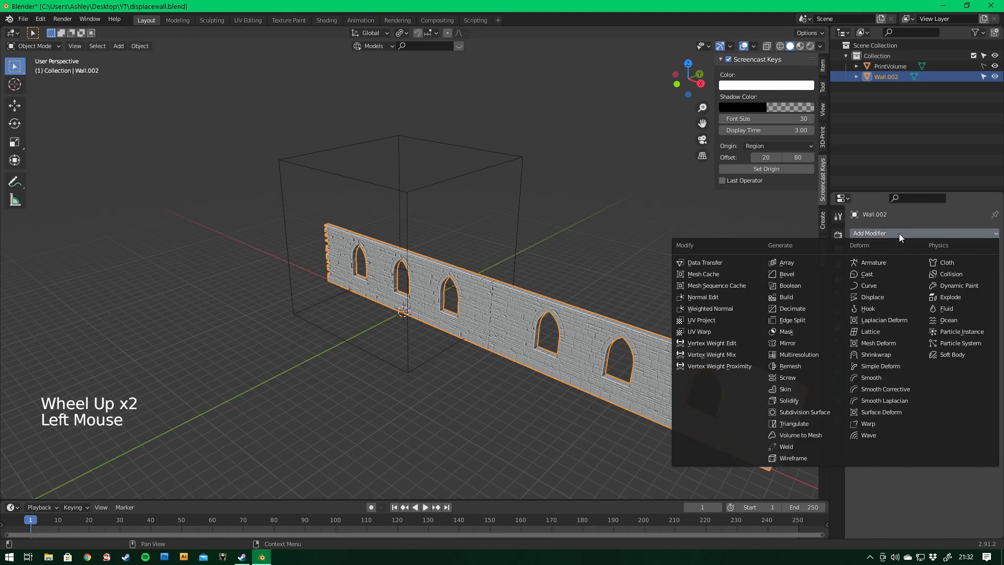
click(882, 366)
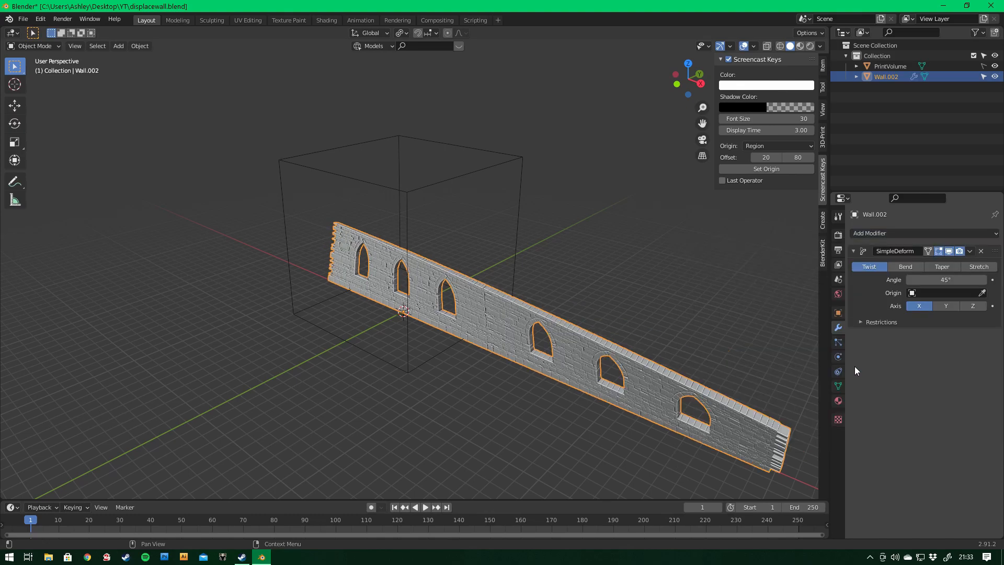
click(905, 267)
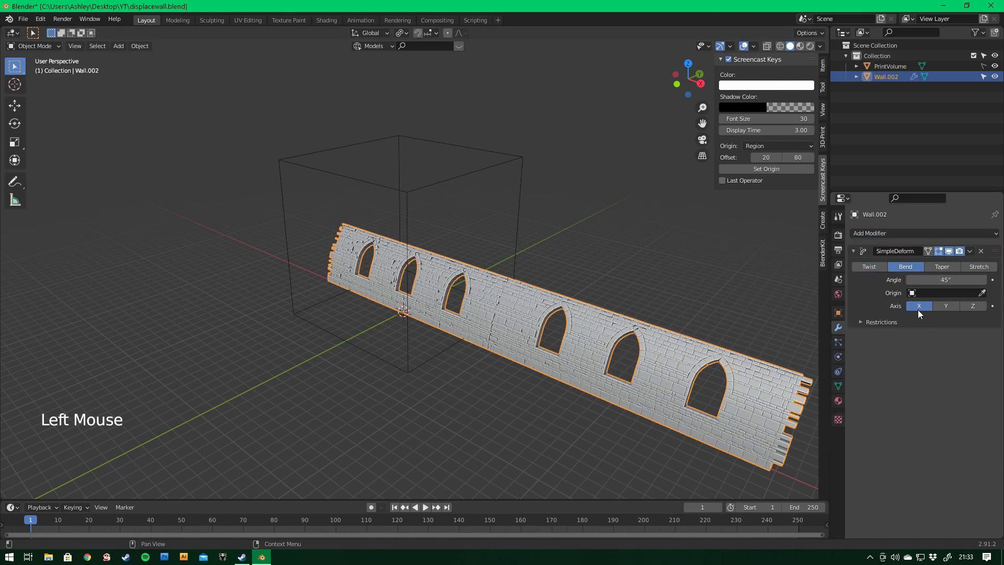
click(972, 307)
- Set the wall's bend angle to 365° and view the ring from above
click(975, 280)
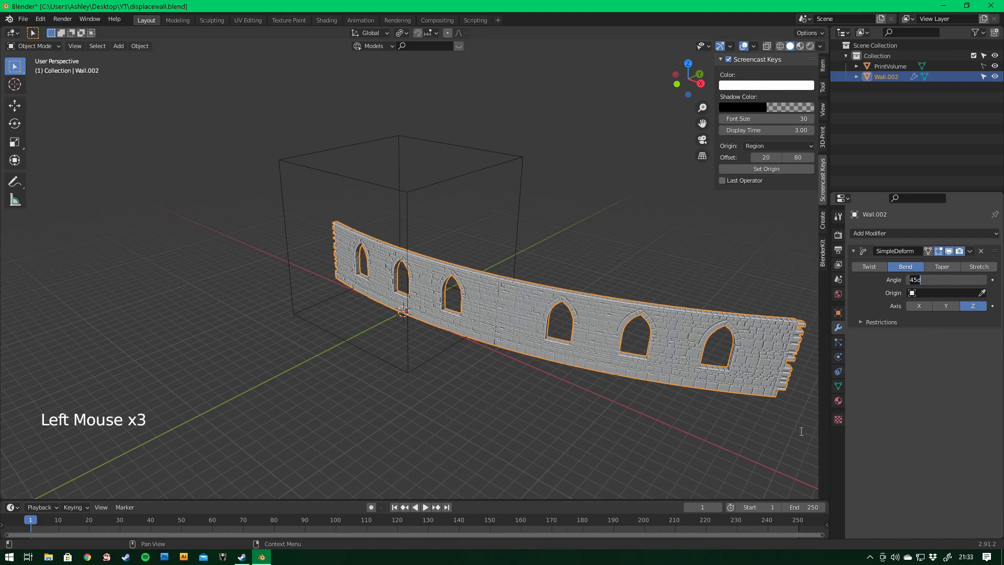
text(365)
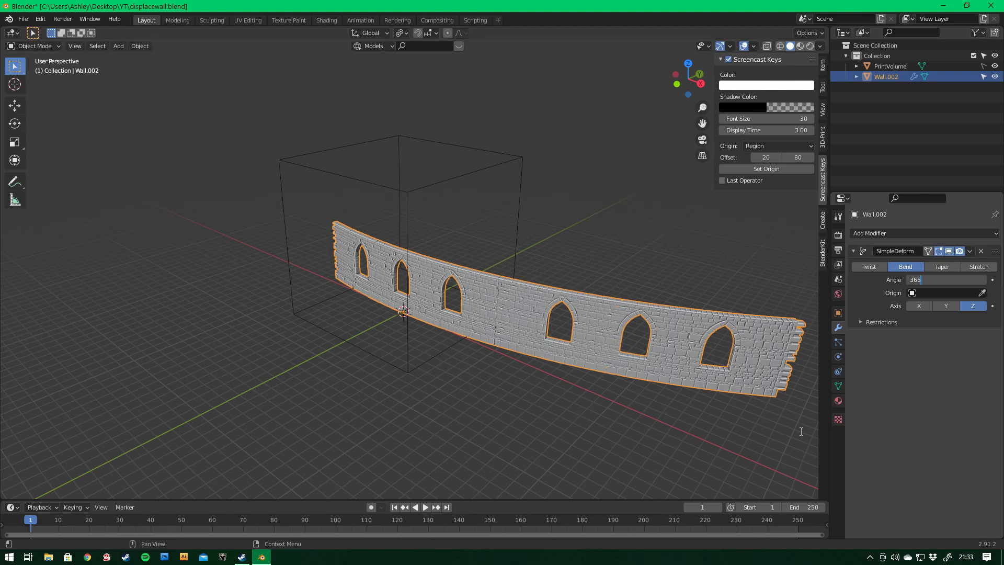
key(Return)
middle_drag(605, 284, 389, 338)
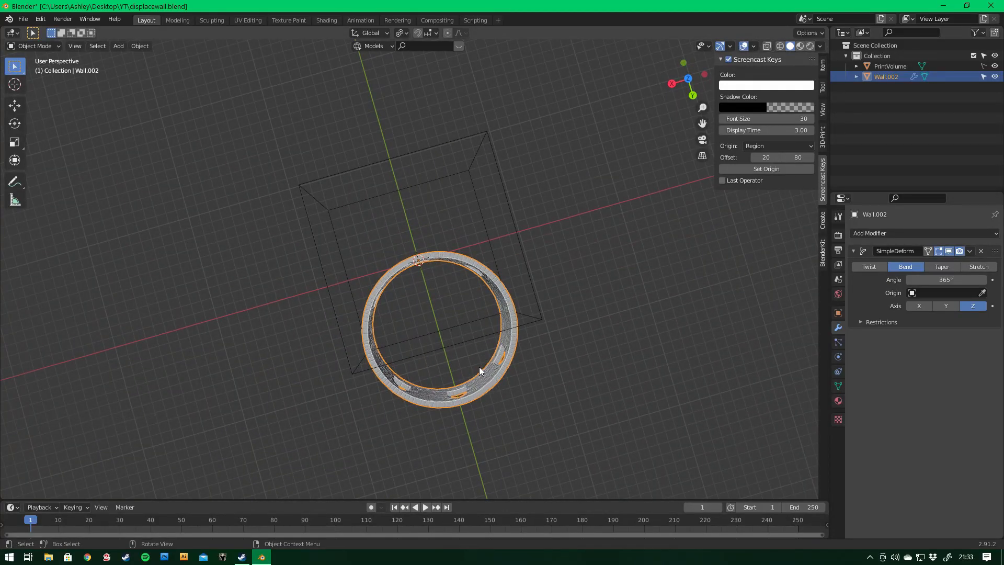
- In top view, move the circular wall inside the print volume, about 1.4 mm in X and -64.7 mm in Y
key(KP_7)
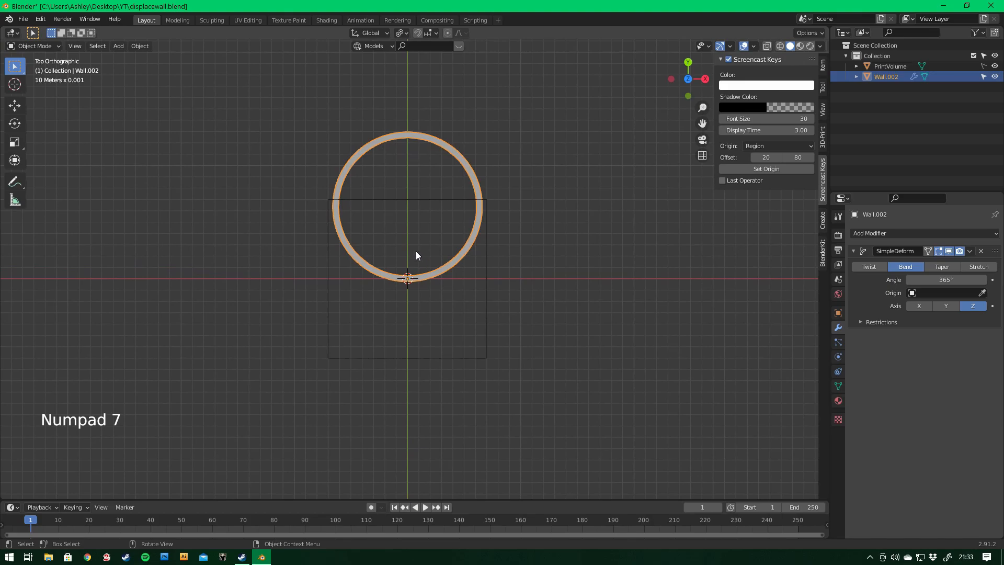
key(g)
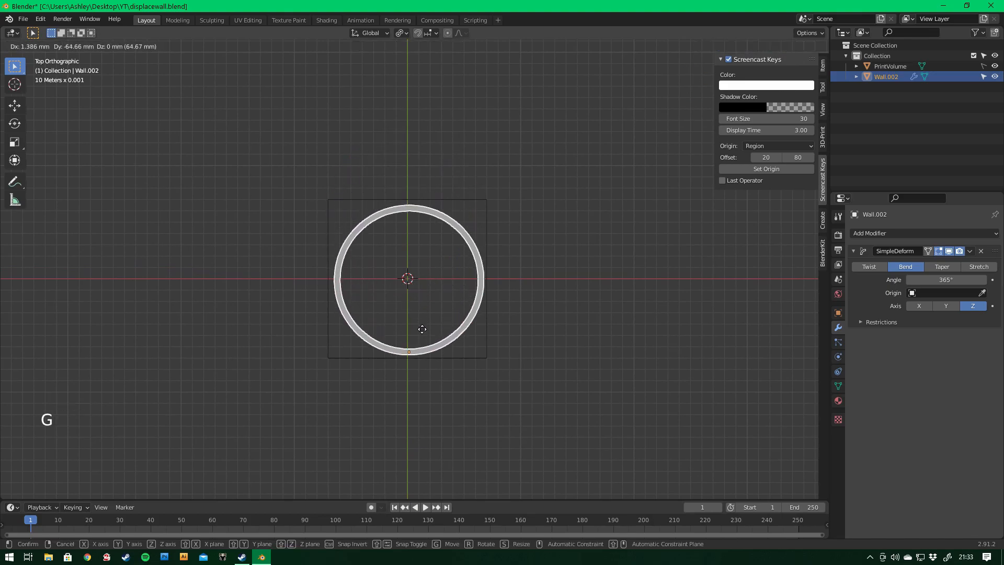
click(424, 327)
middle_drag(425, 328, 409, 268)
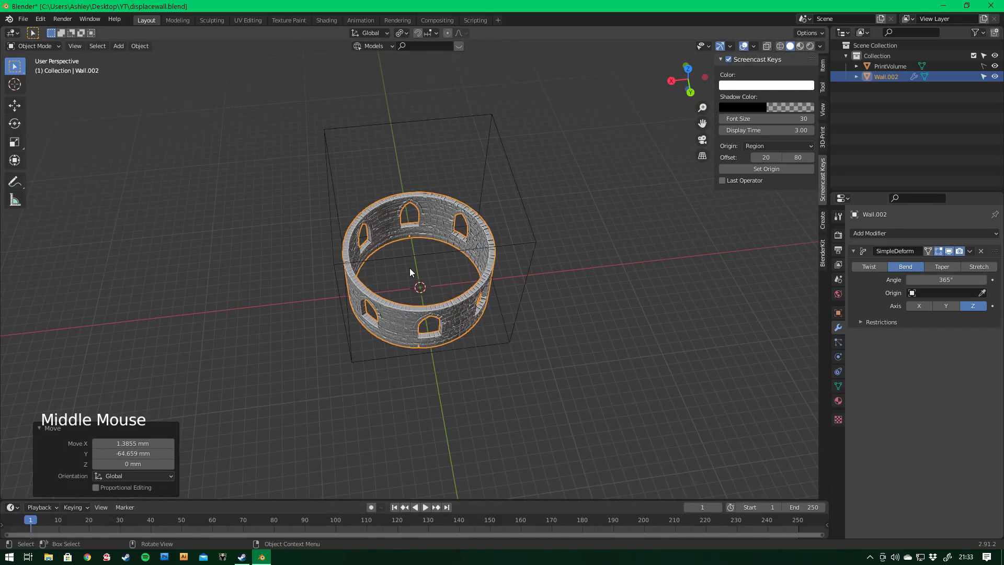
scroll(409, 269, up, 3)
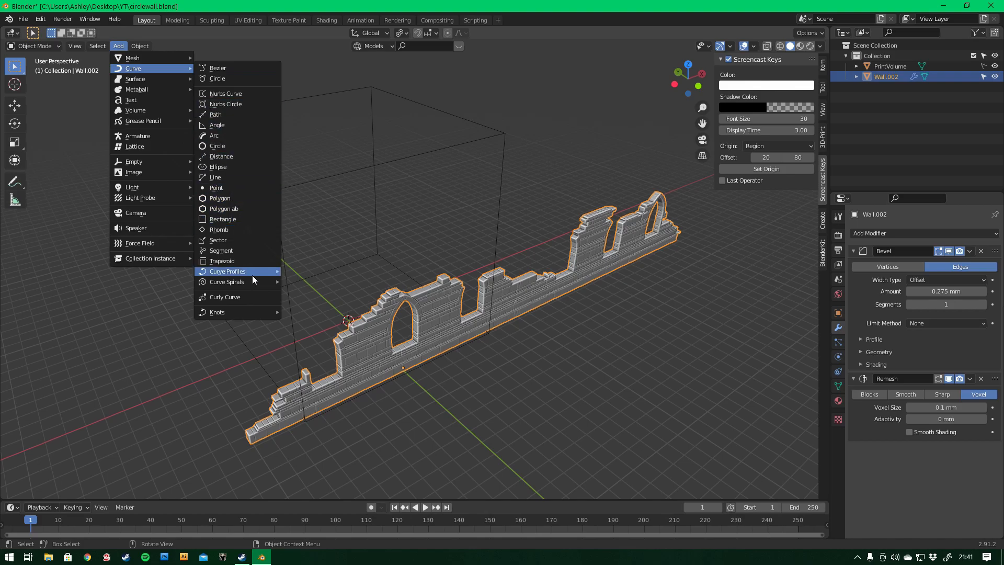
- Add an Archemedian spiral curve at the world origin beside the long wall
mouse_move(249, 280)
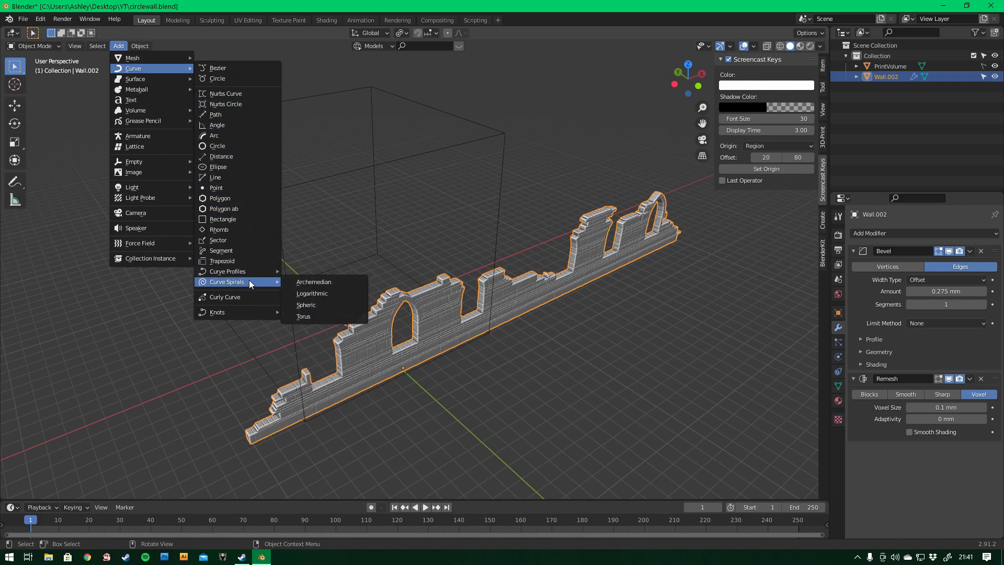
click(316, 284)
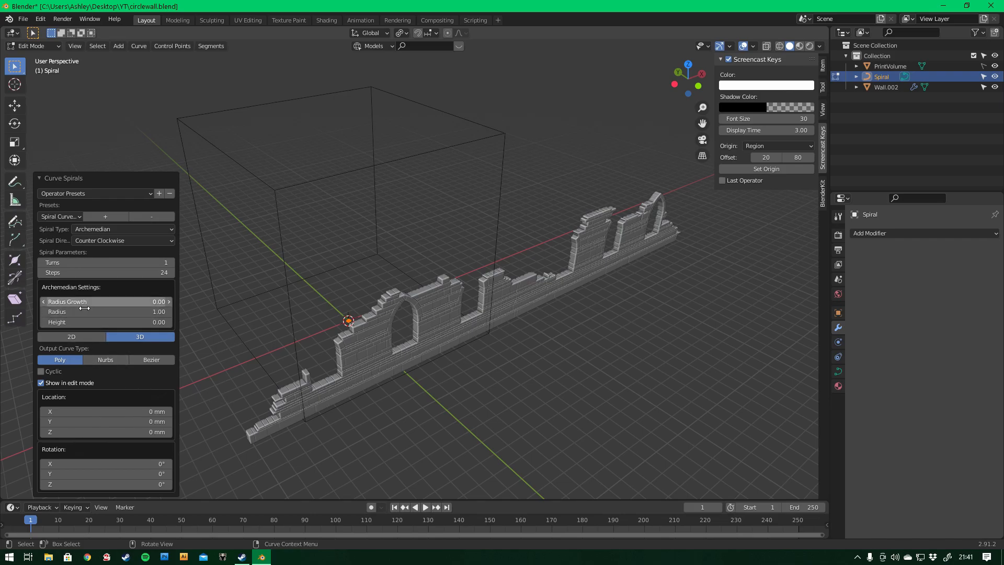
shift+middle_drag(319, 246, 418, 255)
scroll(417, 255, up, 2)
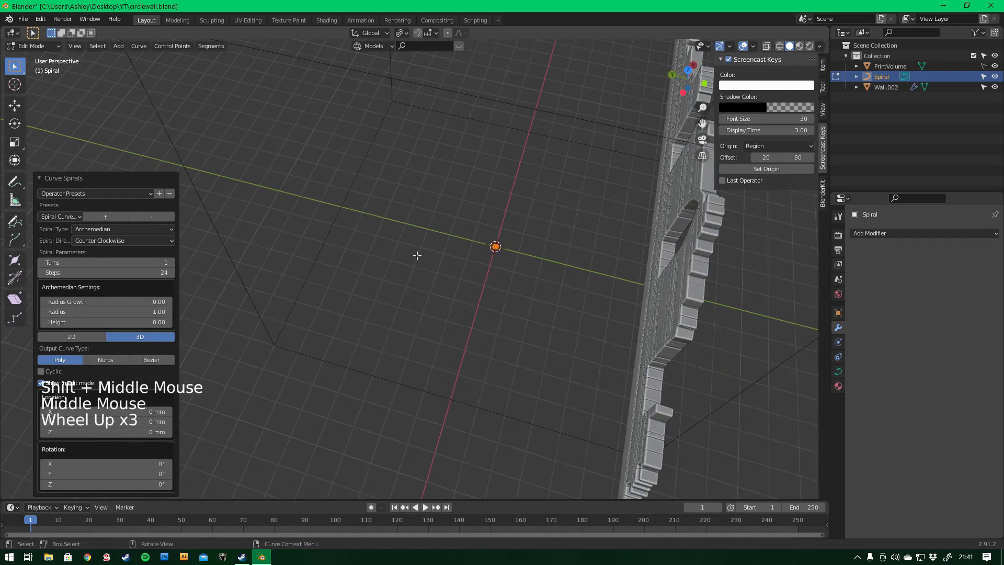
scroll(417, 255, up, 1)
shift+middle_drag(518, 256, 439, 272)
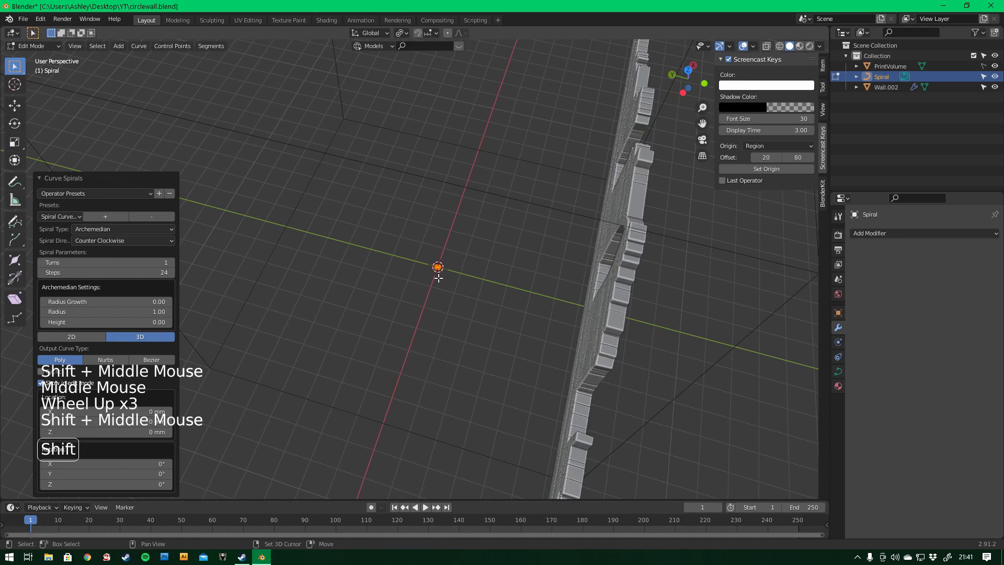
- Set the spiral's radius growth to 2 and its radius to 6
click(100, 301)
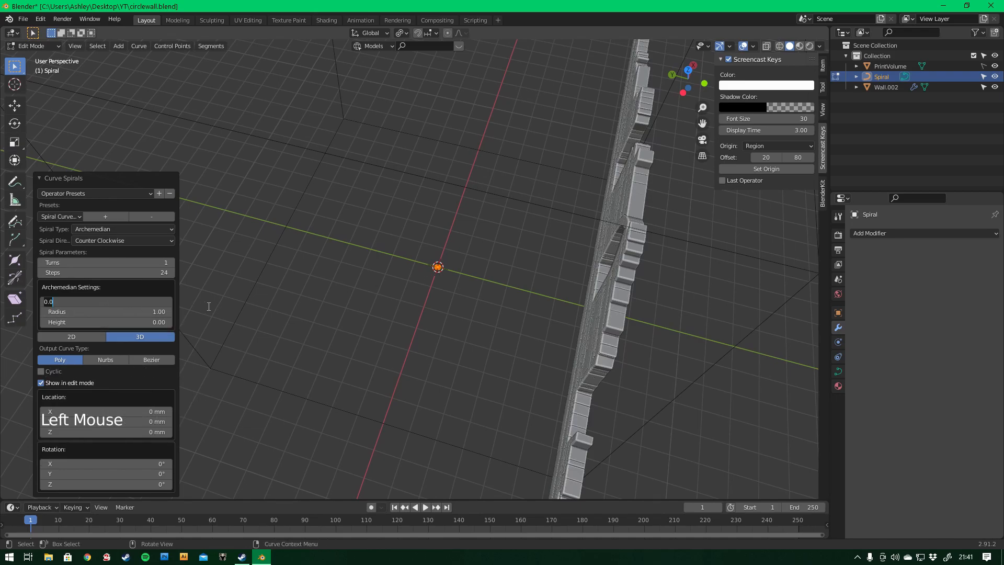
text(2)
click(207, 307)
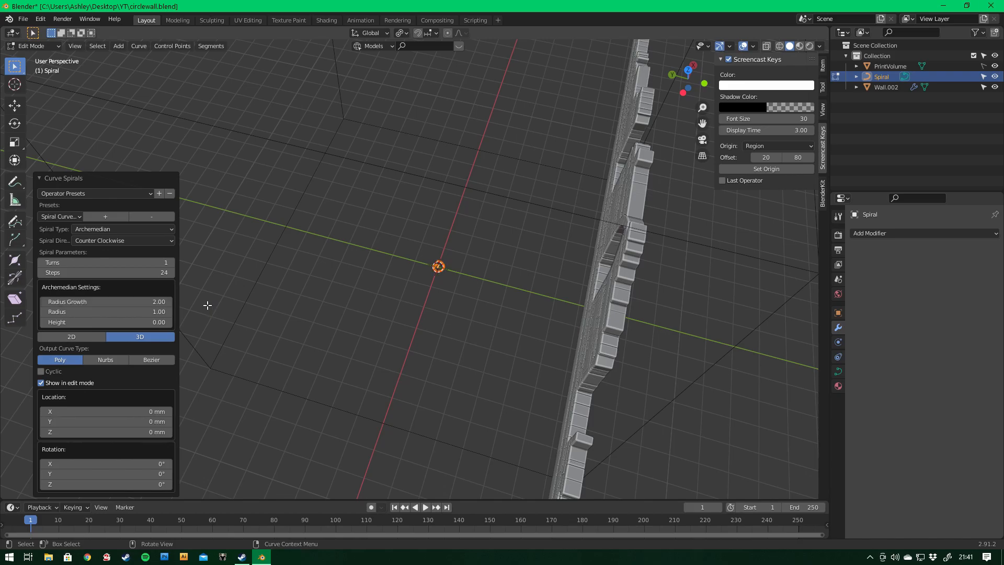
click(114, 316)
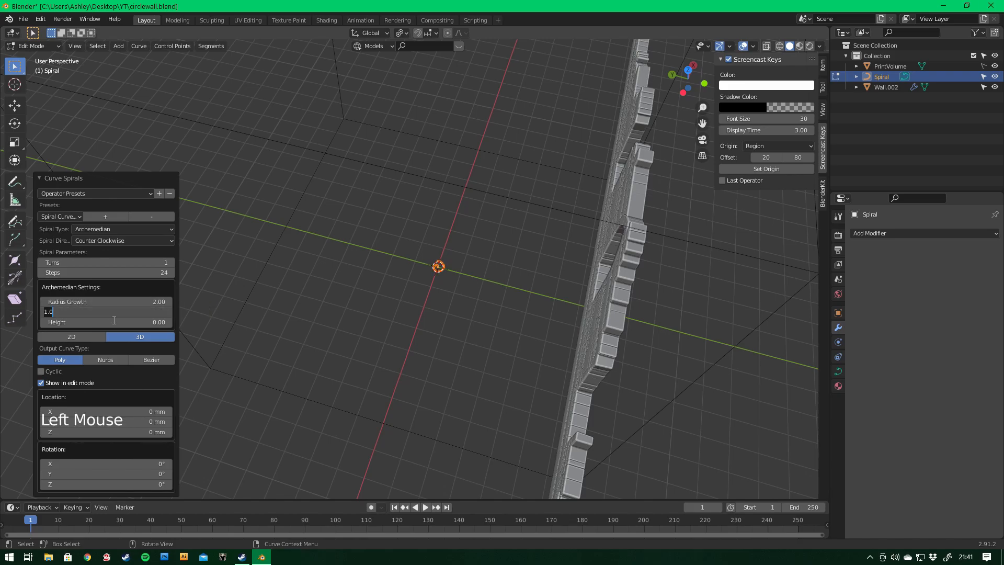
text(.5)
key(Return)
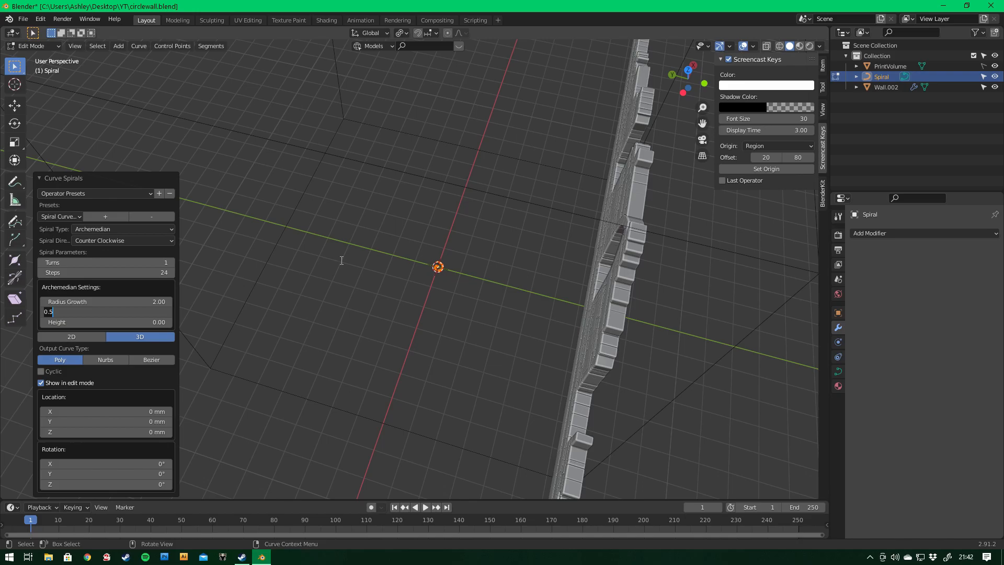
key(BackSpace)
key(BackSpace)
key(BackSpace)
text(6)
key(Return)
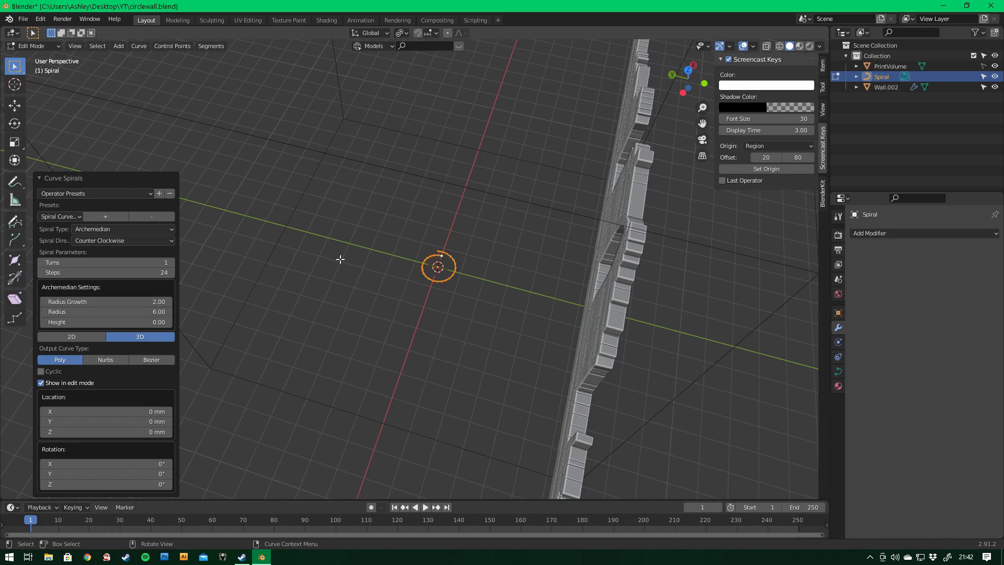
- Increase the spiral's radius growth to 18 to open up the gap in its turn
click(85, 304)
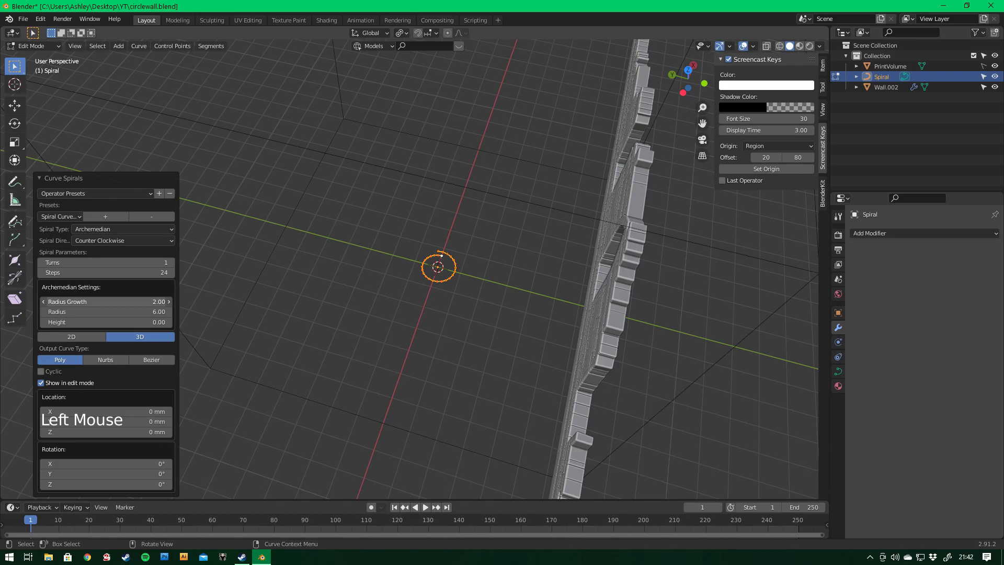
drag(134, 325, 134, 302)
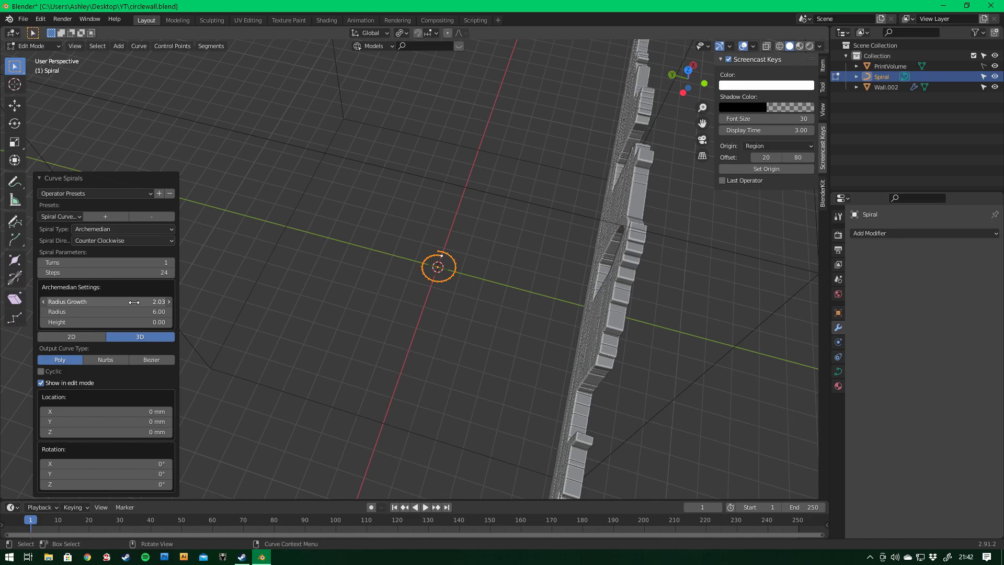
click(134, 303)
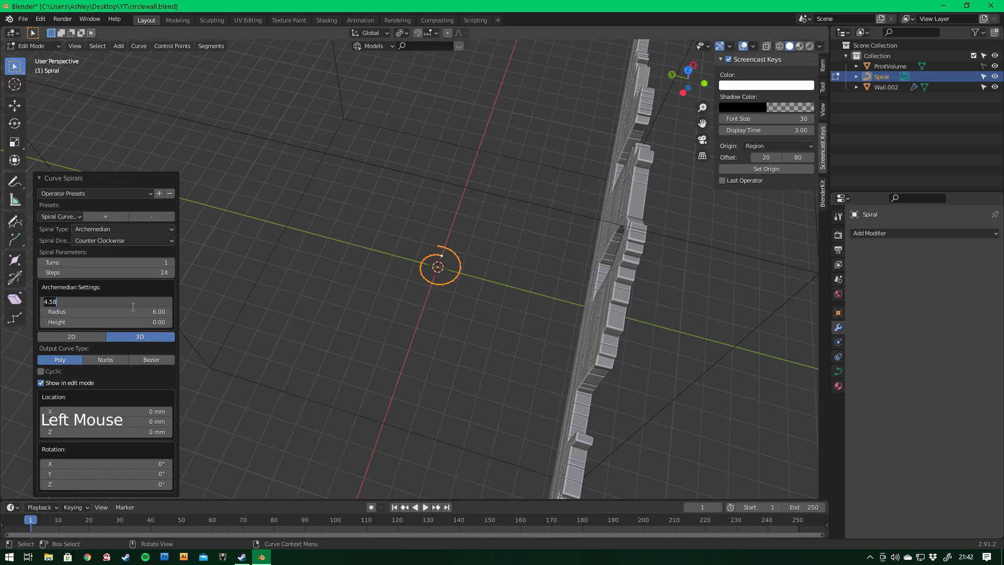
text(10)
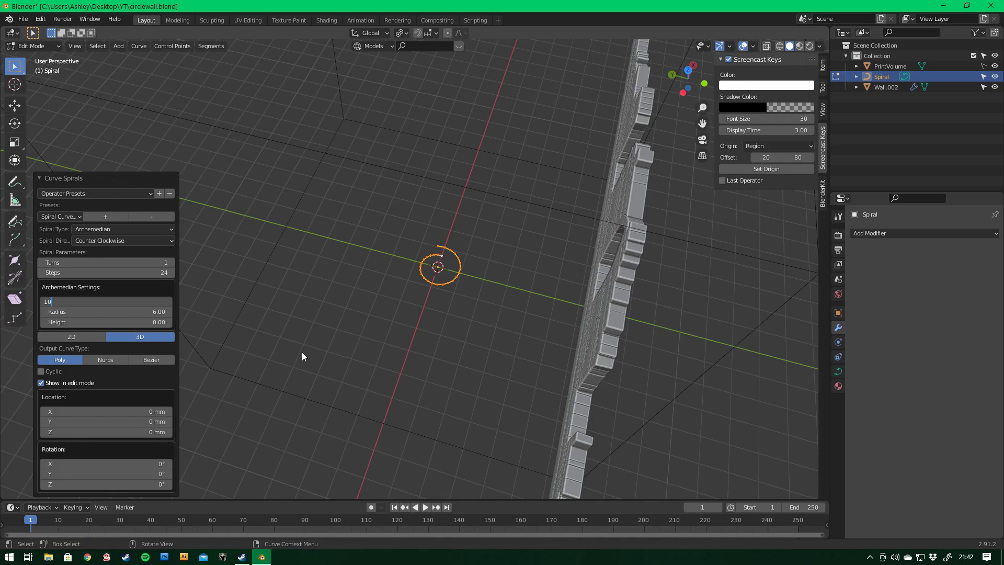
key(Return)
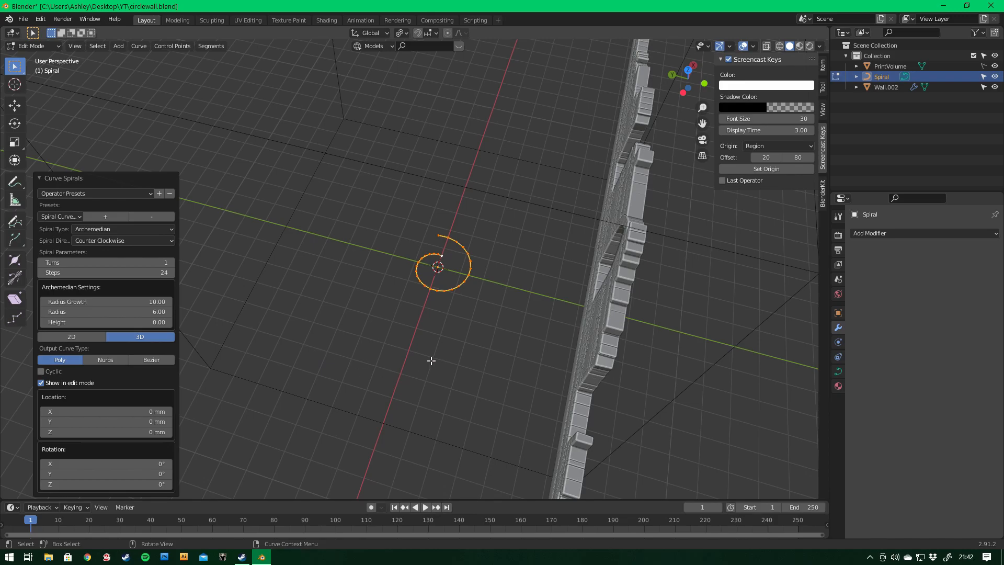
click(130, 301)
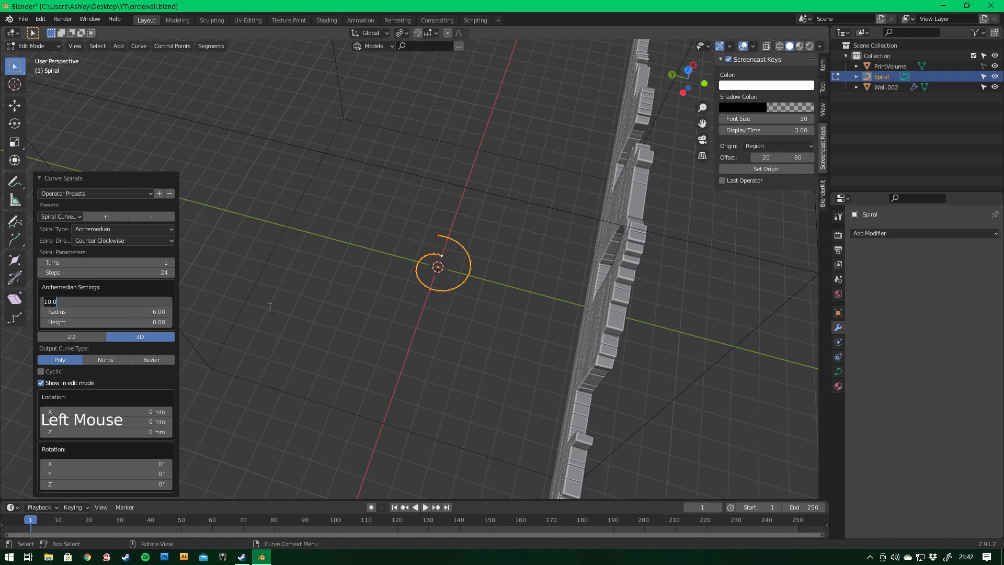
text(18)
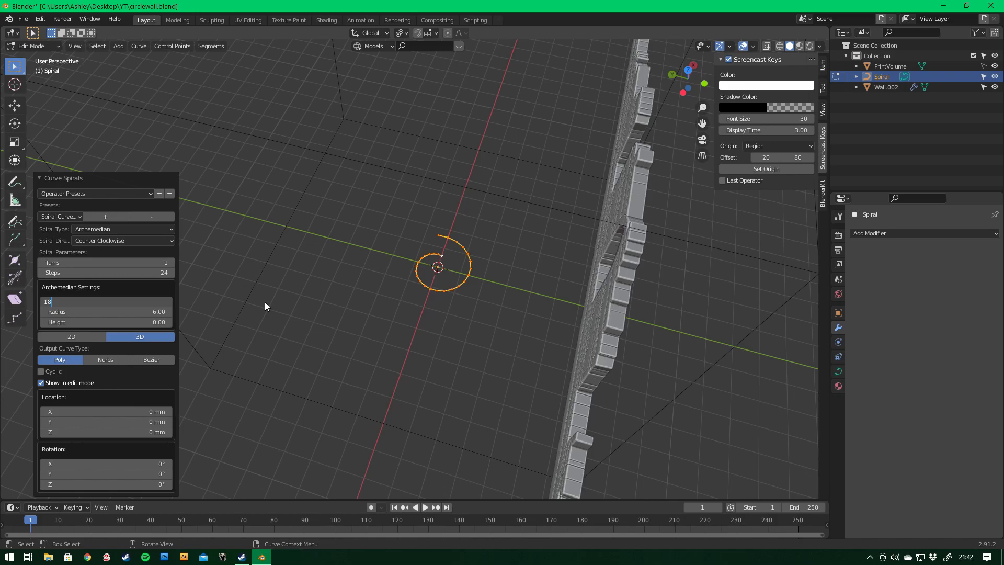
key(Return)
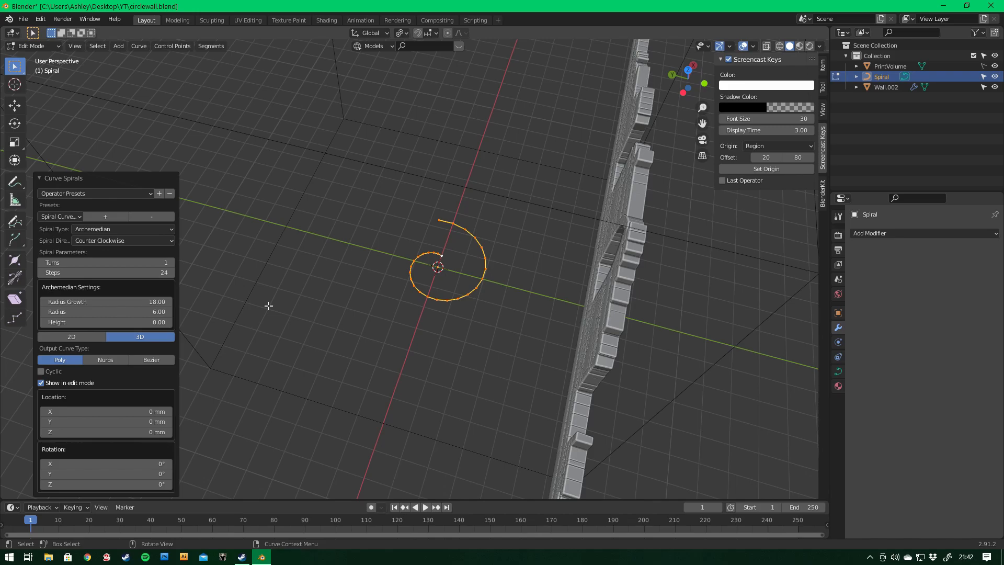
- Leave Edit Mode and scale the whole spiral up uniformly by about 2.73
key(s)
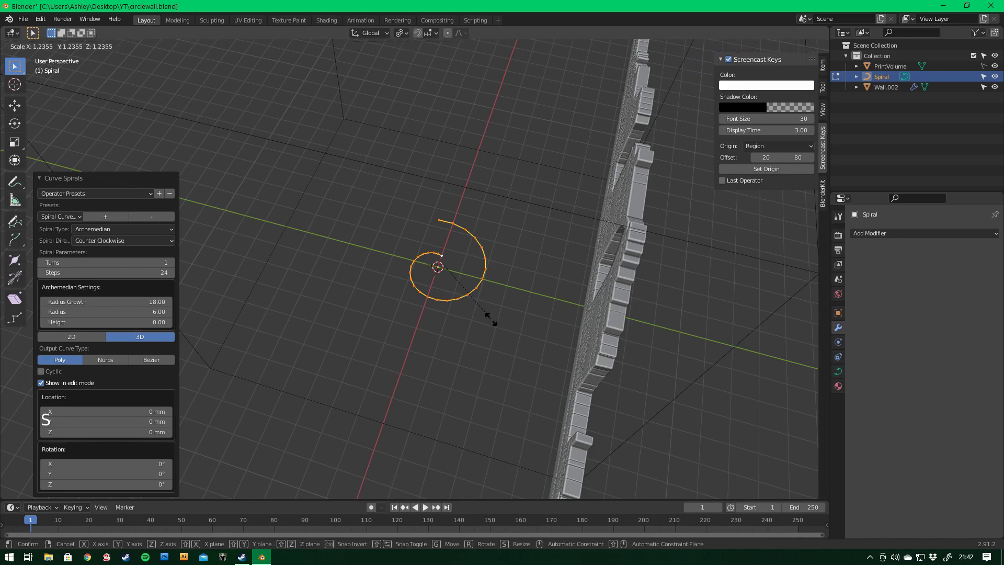
click(539, 353)
middle_drag(520, 339, 499, 341)
key(Tab)
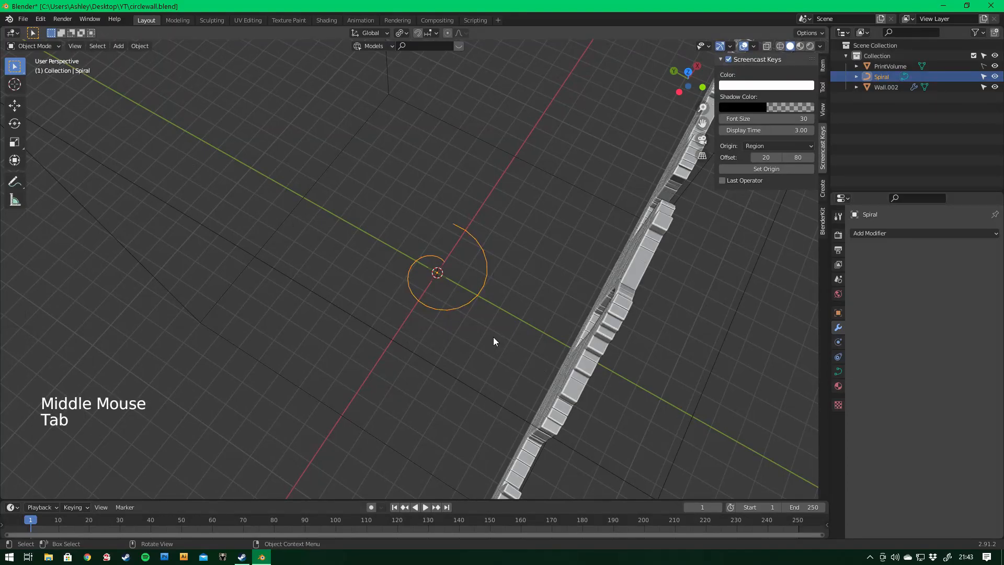
key(s)
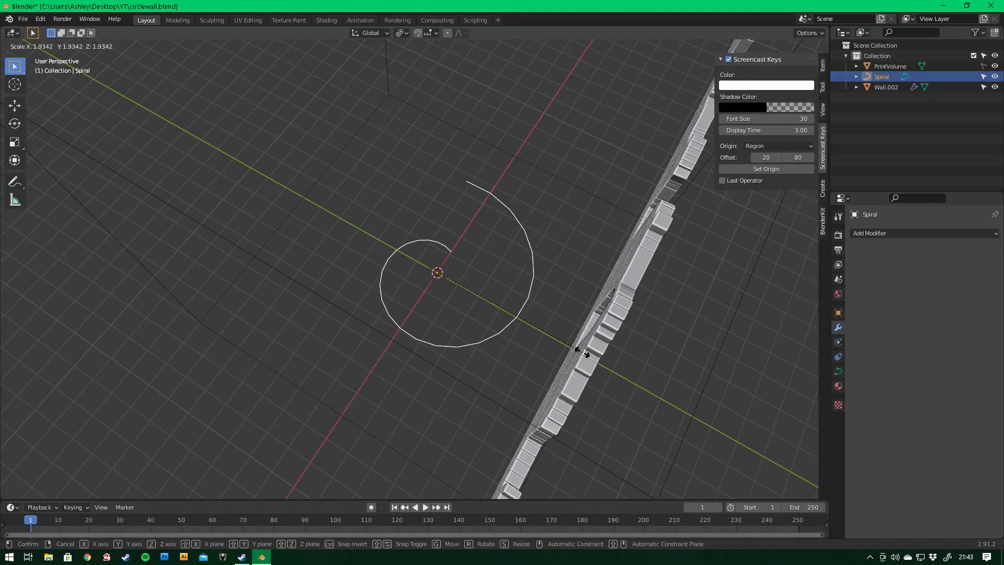
click(644, 381)
middle_drag(644, 381, 388, 354)
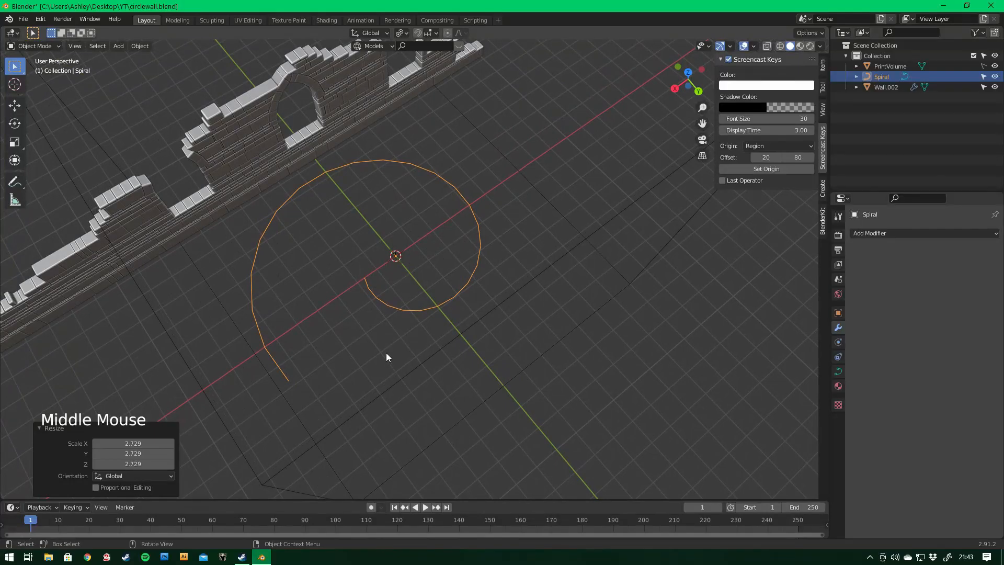
- Add a Curve modifier to the long windowed wall with the spiral as its curve object
click(253, 149)
click(879, 235)
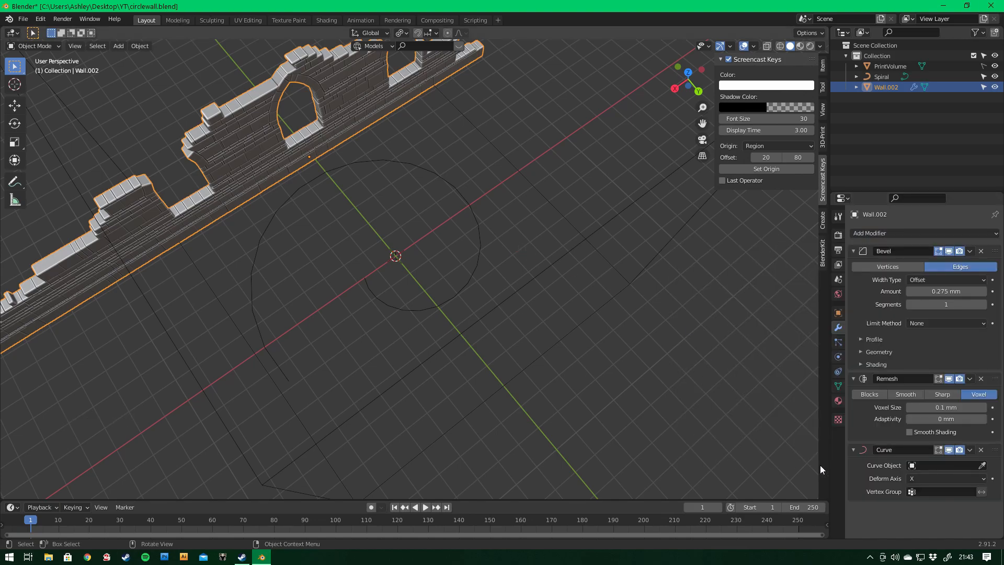
click(982, 466)
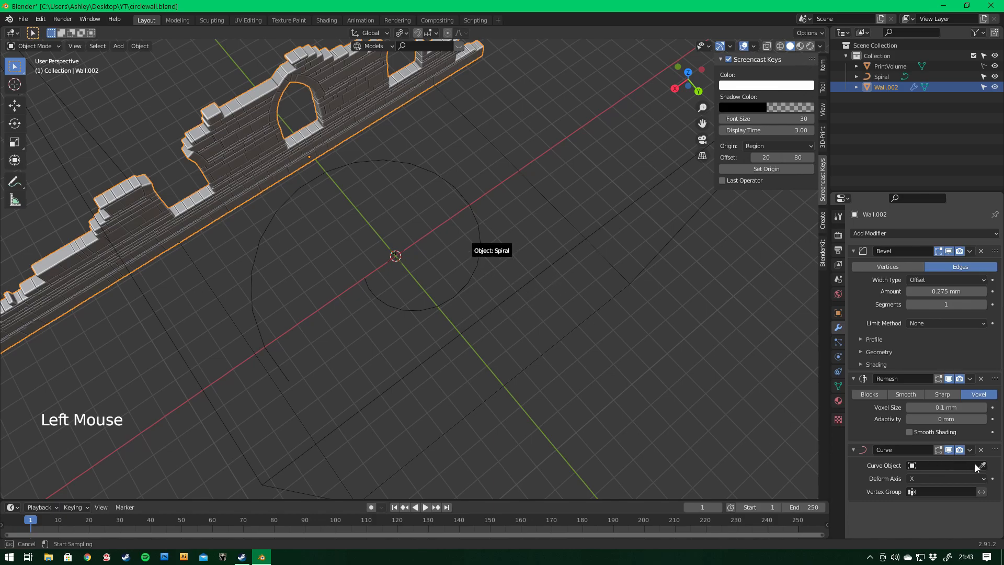
click(484, 280)
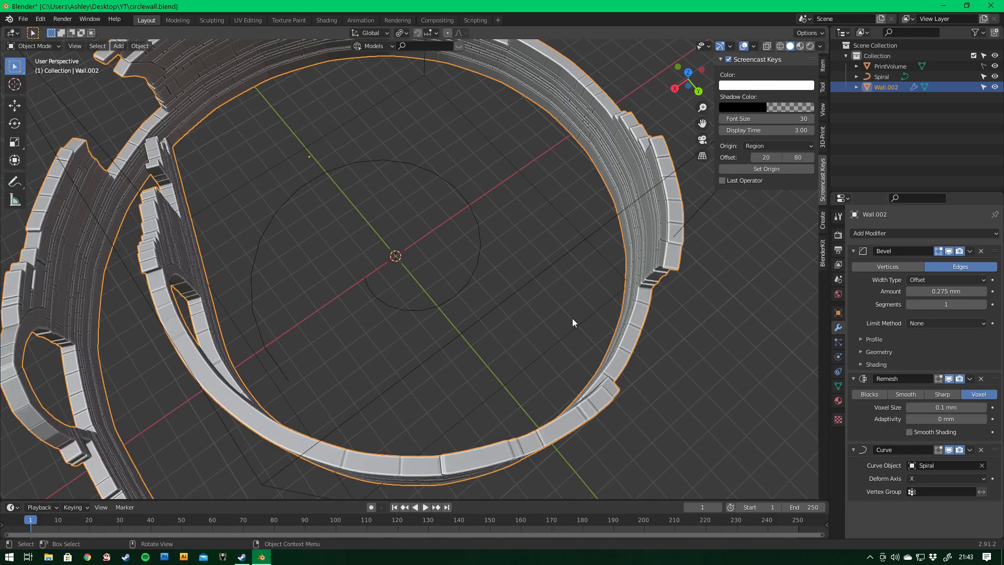
- Turn off the viewport display of the curved wall's Remesh modifier
scroll(513, 313, down, 1)
scroll(513, 313, down, 3)
middle_drag(374, 272, 441, 340)
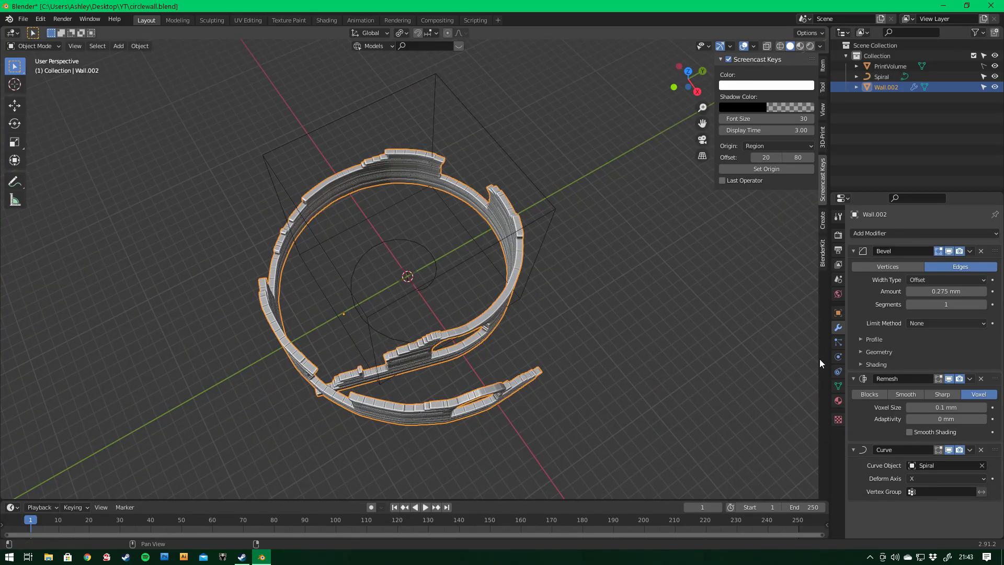
click(949, 379)
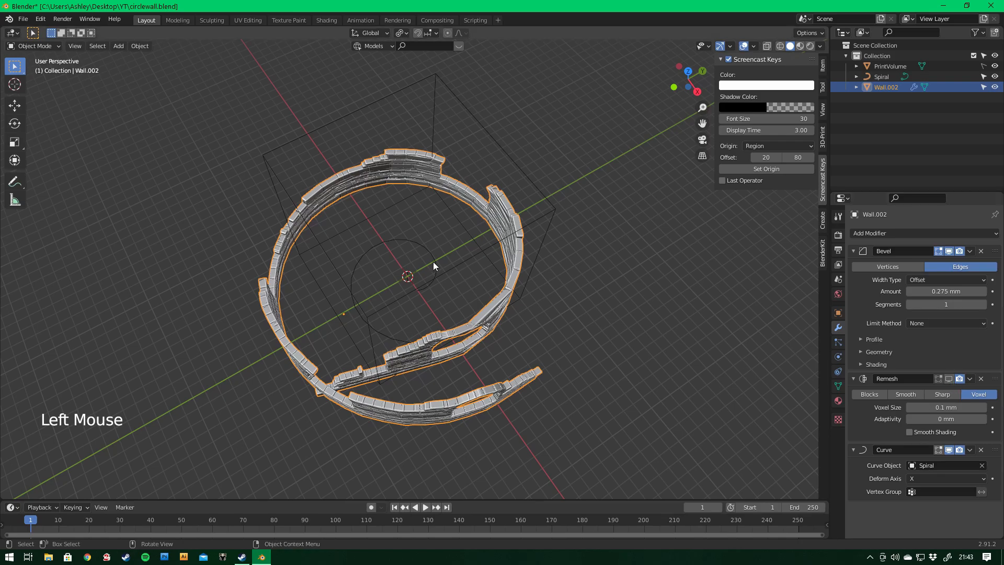
scroll(355, 289, up, 1)
middle_drag(380, 329, 392, 382)
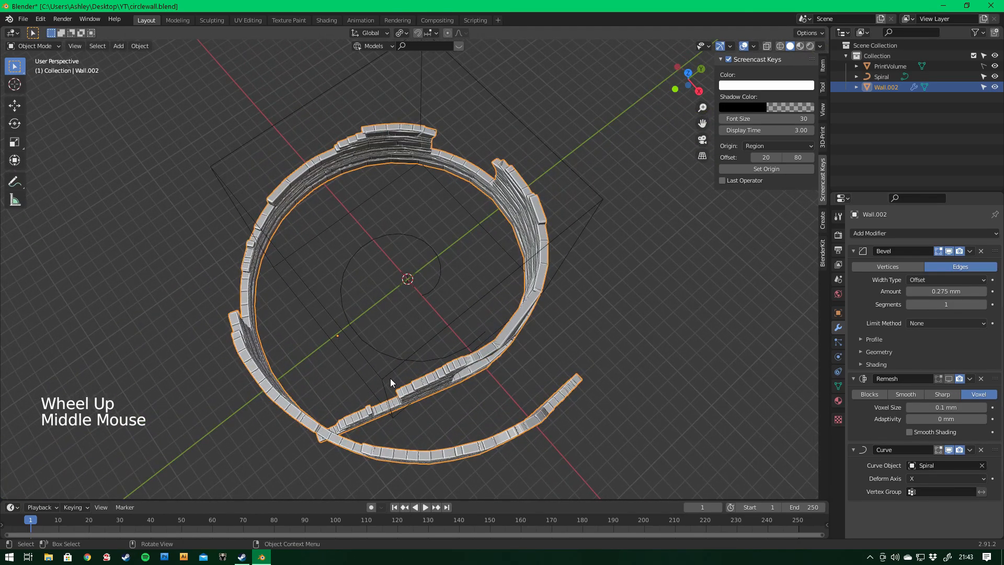
key(s)
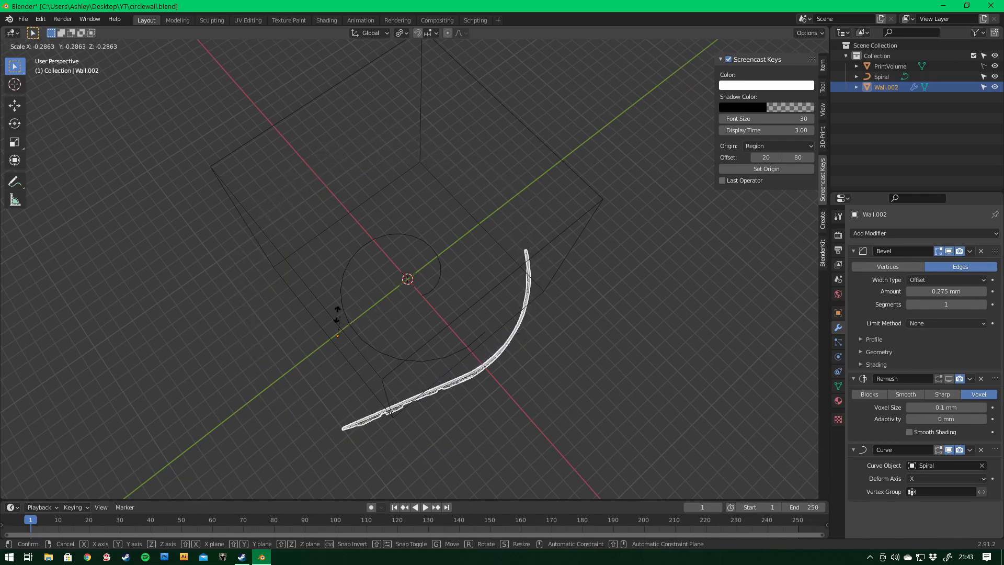
click(349, 282)
middle_drag(349, 281, 359, 262)
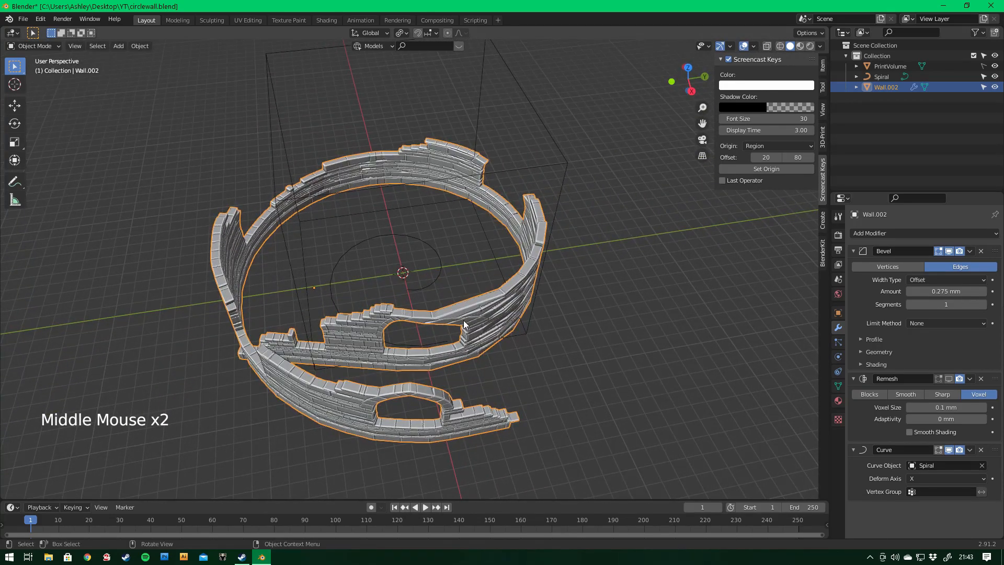
click(479, 315)
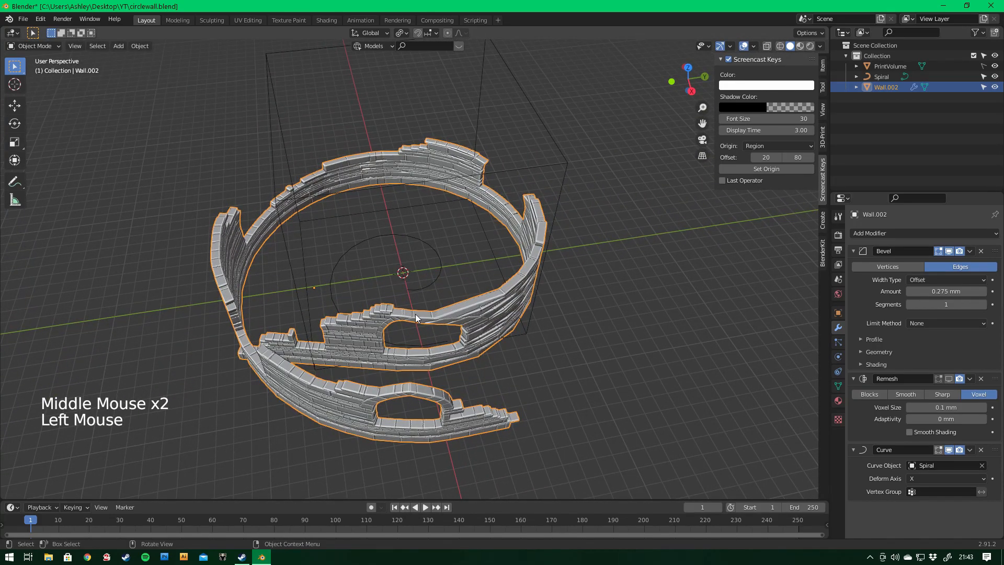
key(g)
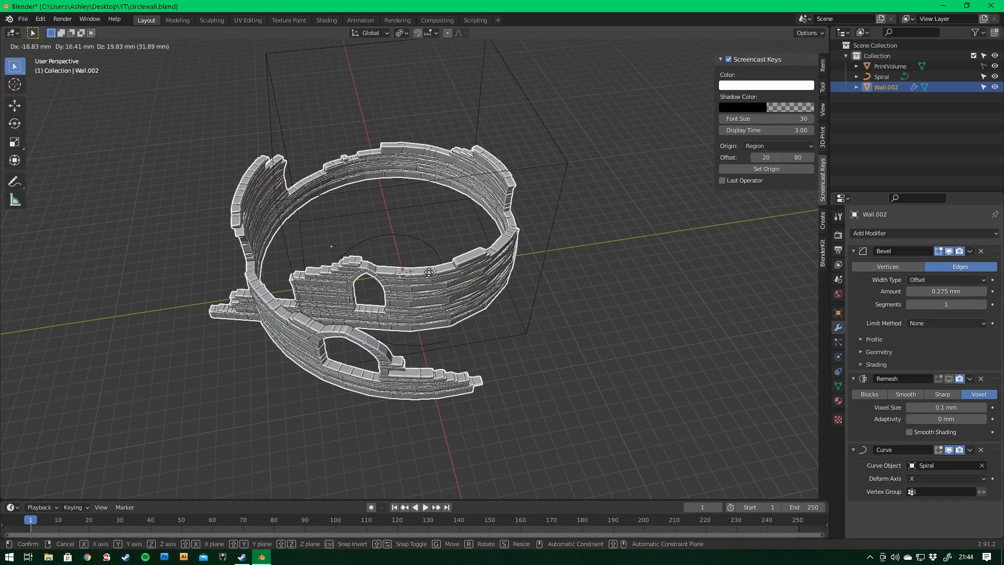
right_click(443, 255)
- In top view, move the wall along the spiral by about 95.1 mm in X and 62.7 mm in Y
key(KP_7)
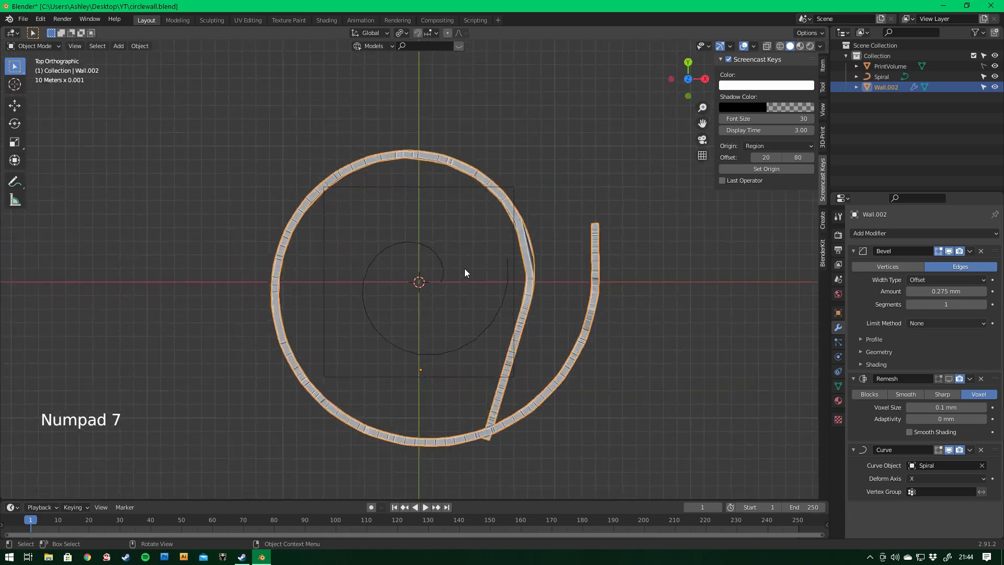
key(g)
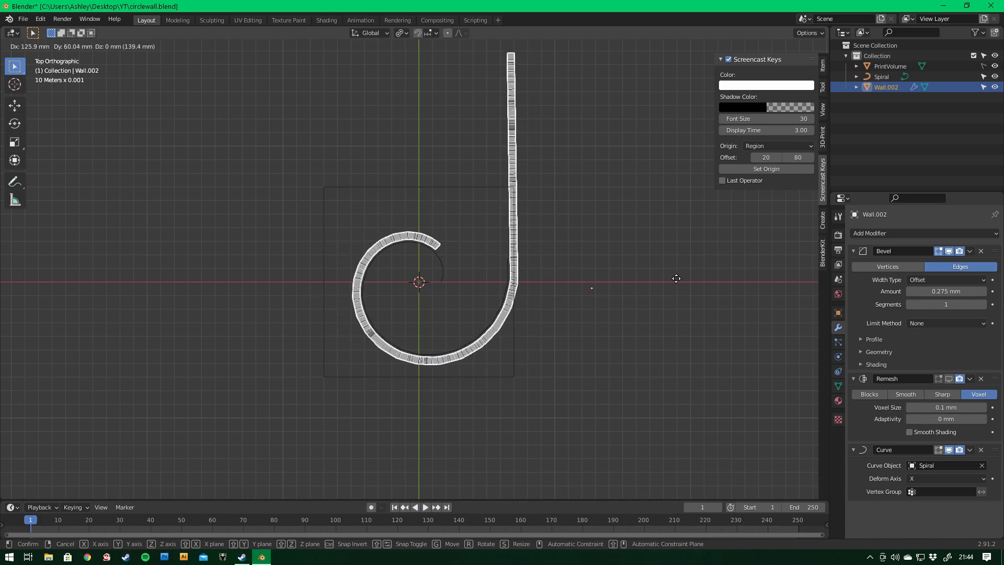
click(638, 274)
middle_drag(638, 274, 548, 318)
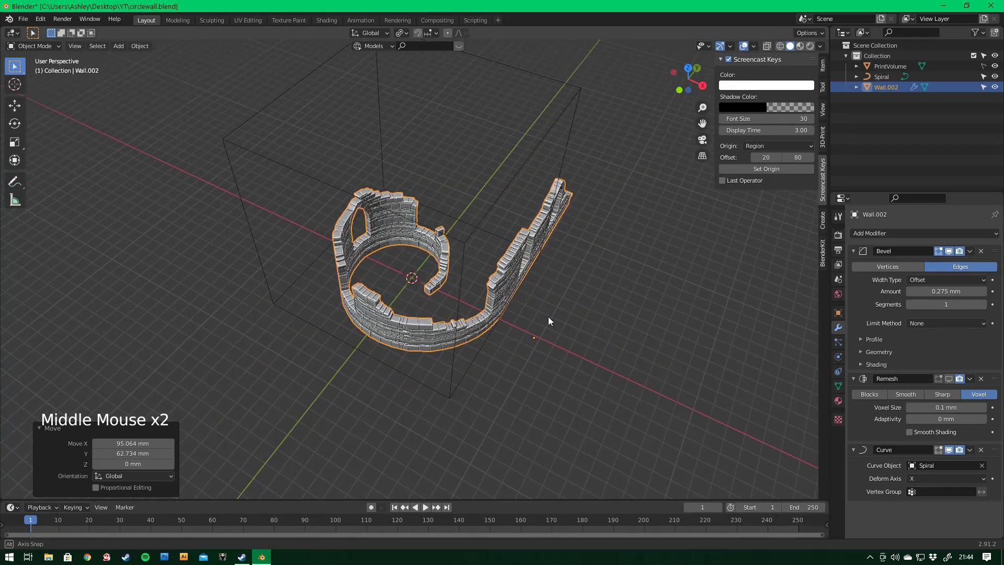
scroll(548, 320, up, 2)
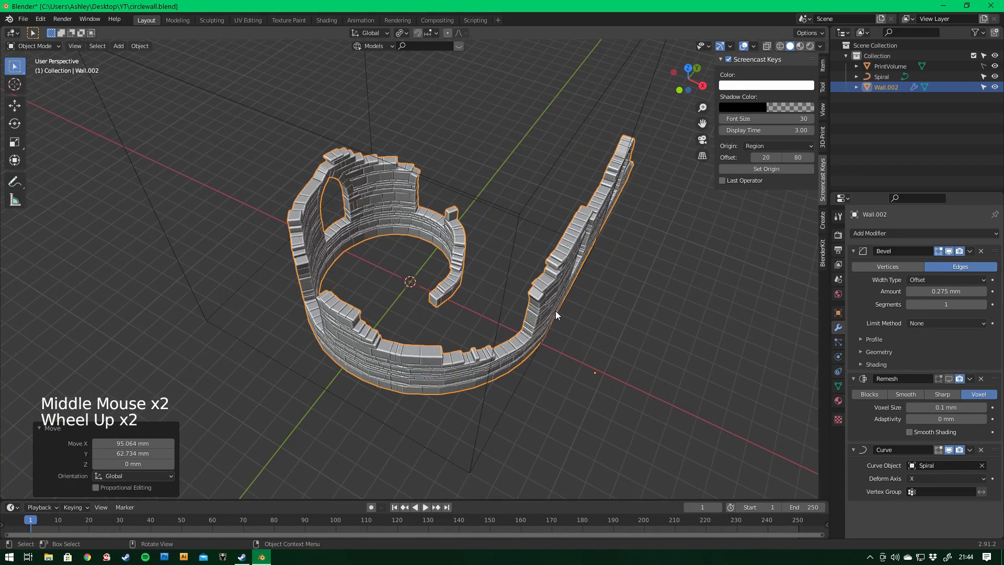
middle_drag(575, 313, 310, 329)
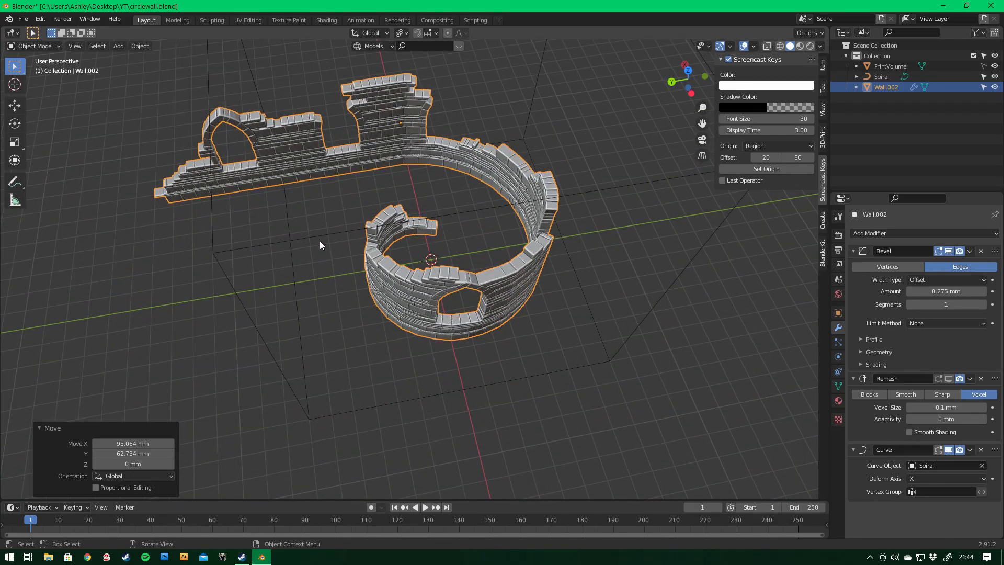
key(Tab)
middle_drag(341, 241, 389, 194)
key(Tab)
middle_drag(349, 264, 352, 293)
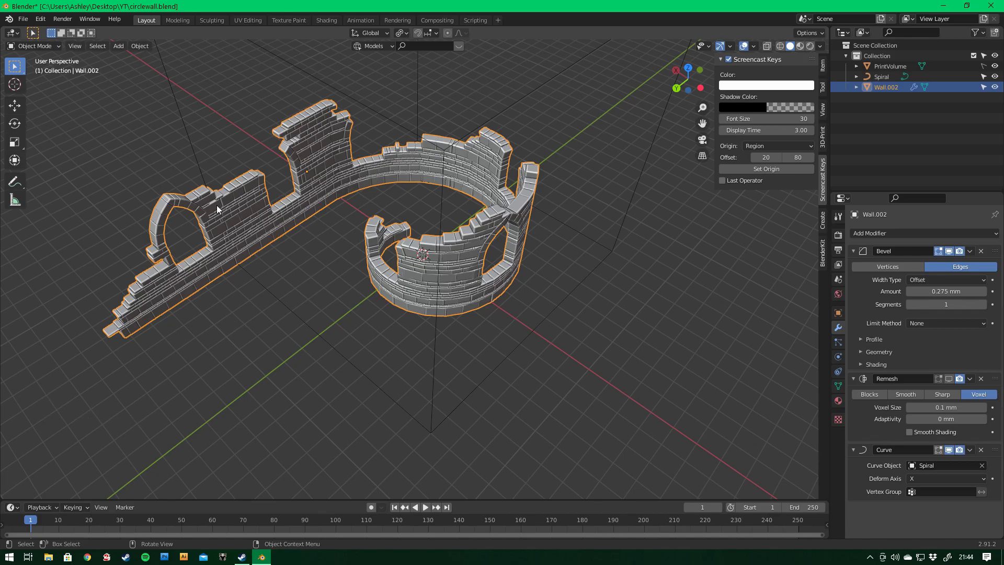
click(117, 46)
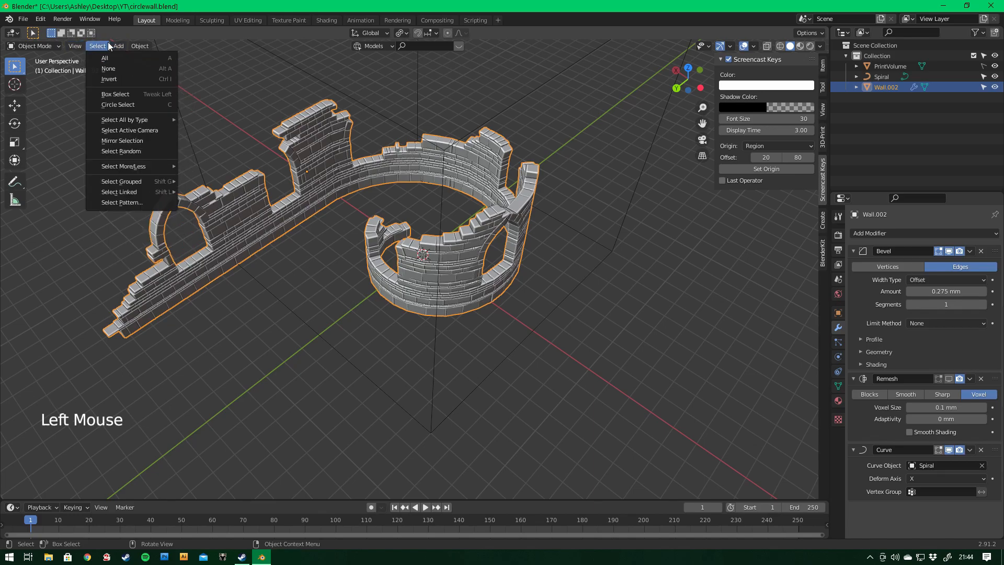
mouse_move(153, 71)
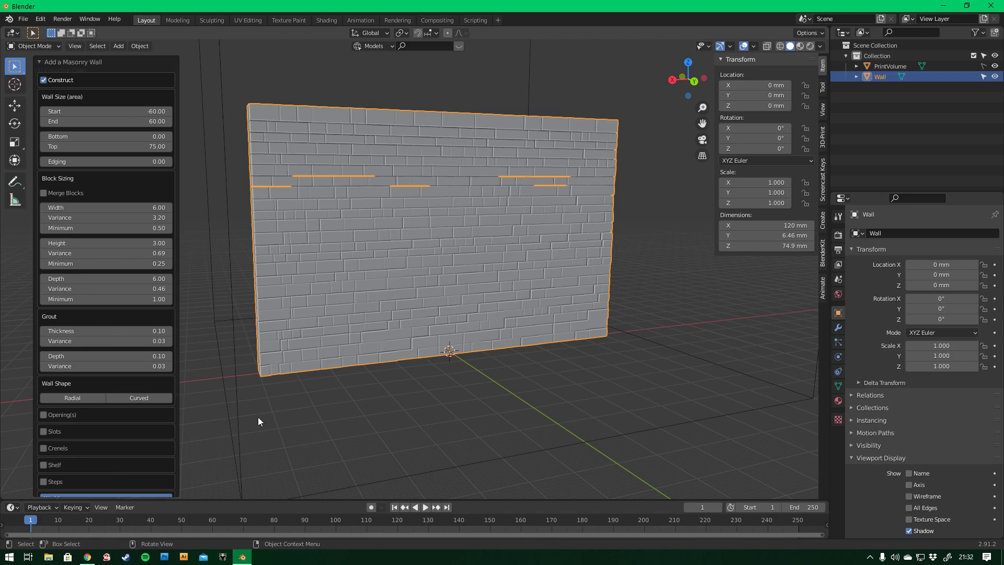
- Switch to Chrome and browse the popular sculptures in MyMiniFactory's Scan the World collection
click(92, 559)
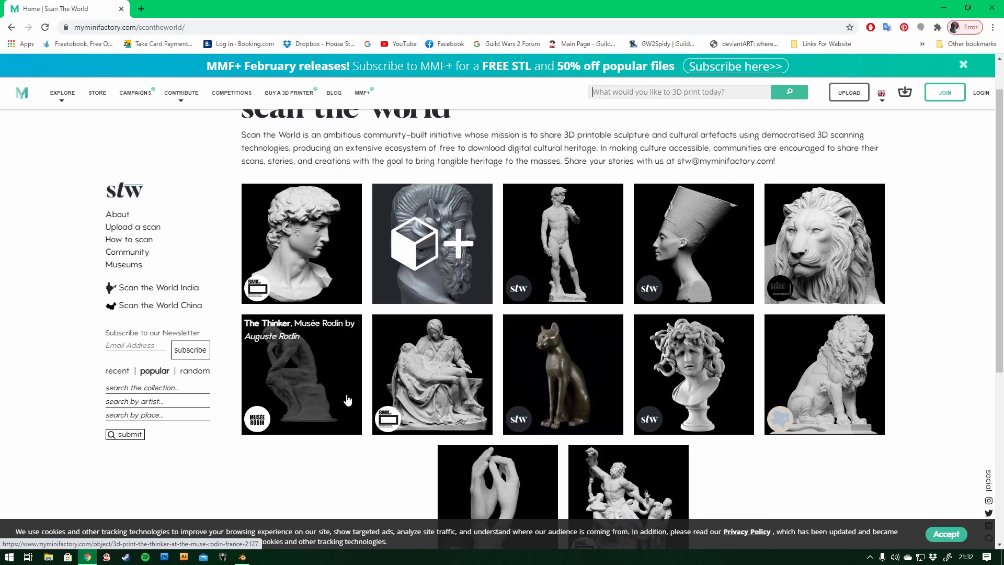
scroll(347, 400, down, 1)
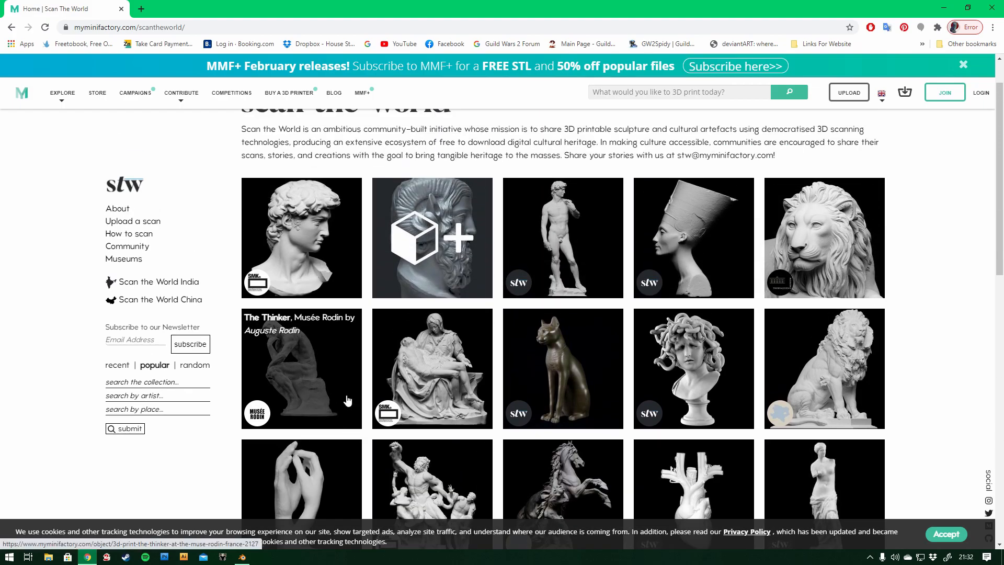
scroll(348, 400, down, 5)
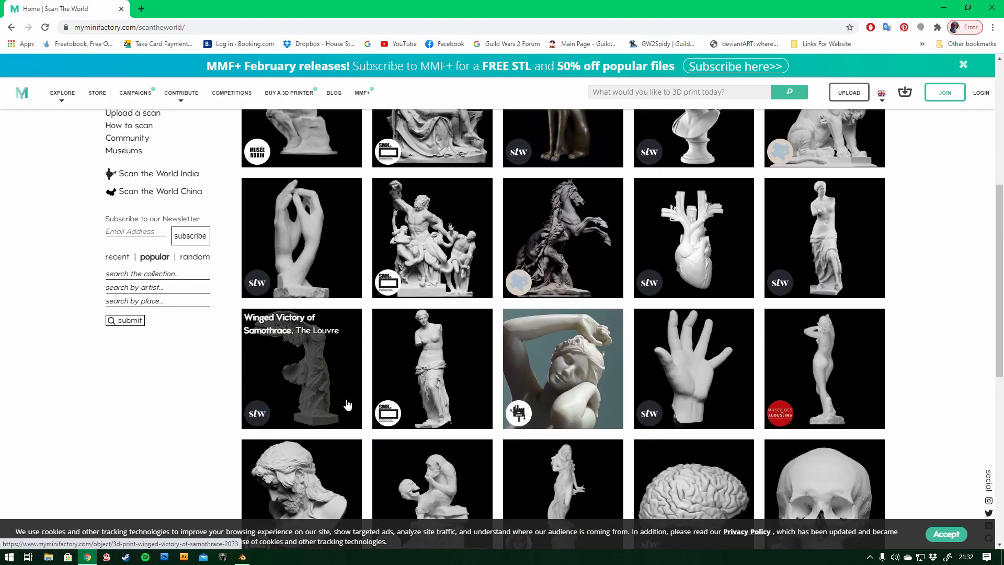
scroll(347, 404, up, 1)
scroll(348, 404, down, 3)
scroll(324, 408, up, 5)
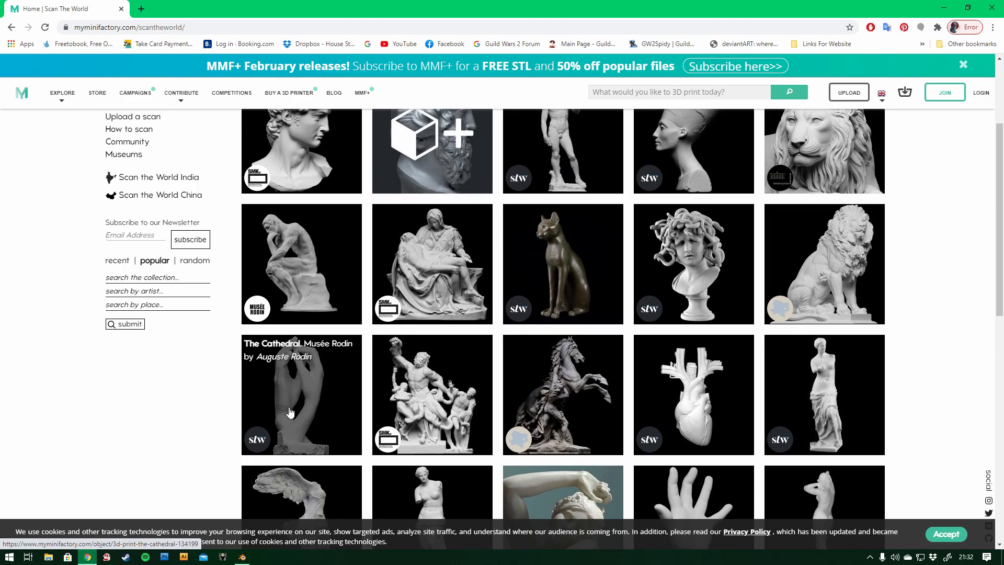
- Search the Scan the World collection for "releif", look through the relief scans, and close the page
text(releif)
key(Return)
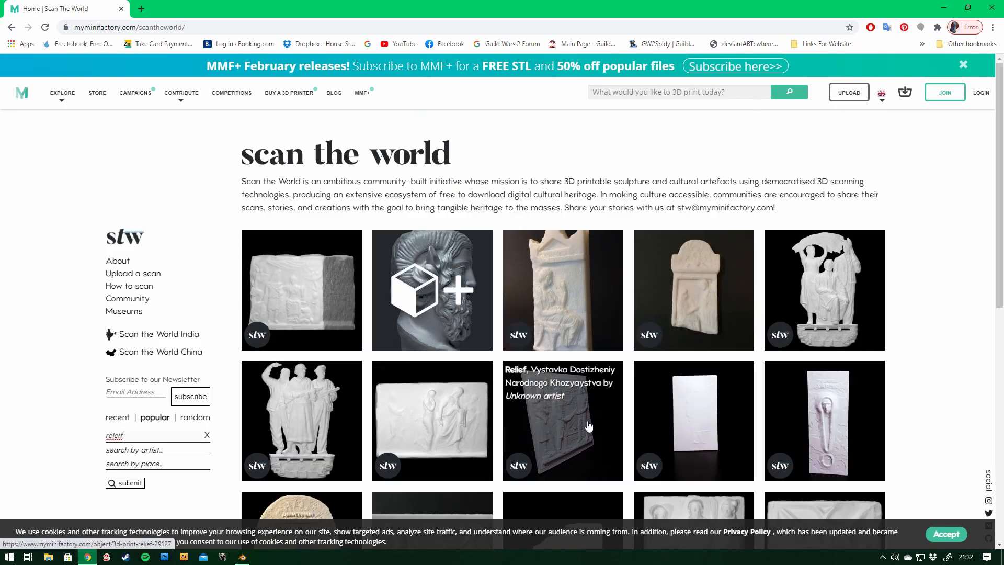
scroll(441, 421, down, 3)
scroll(441, 420, down, 5)
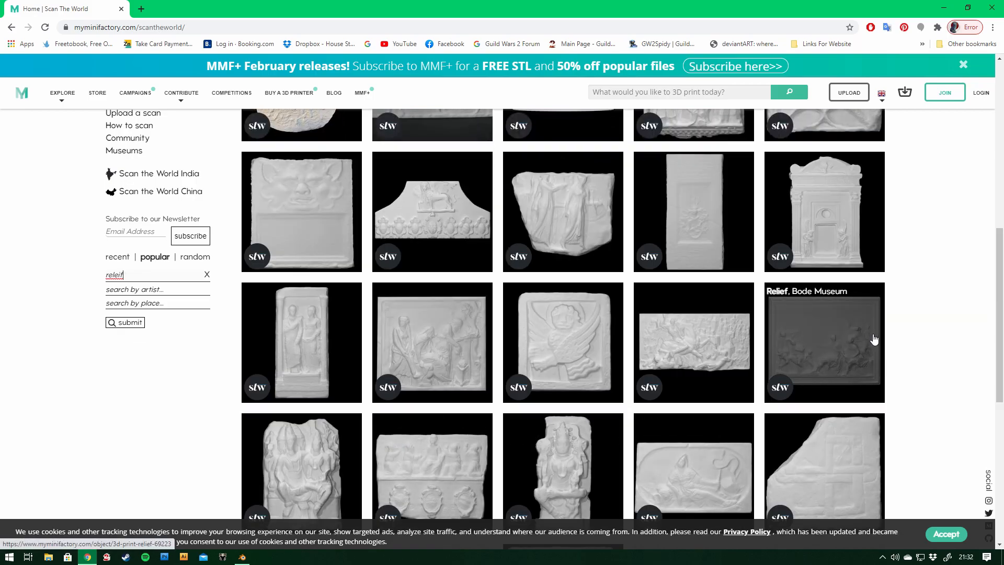
scroll(694, 460, down, 8)
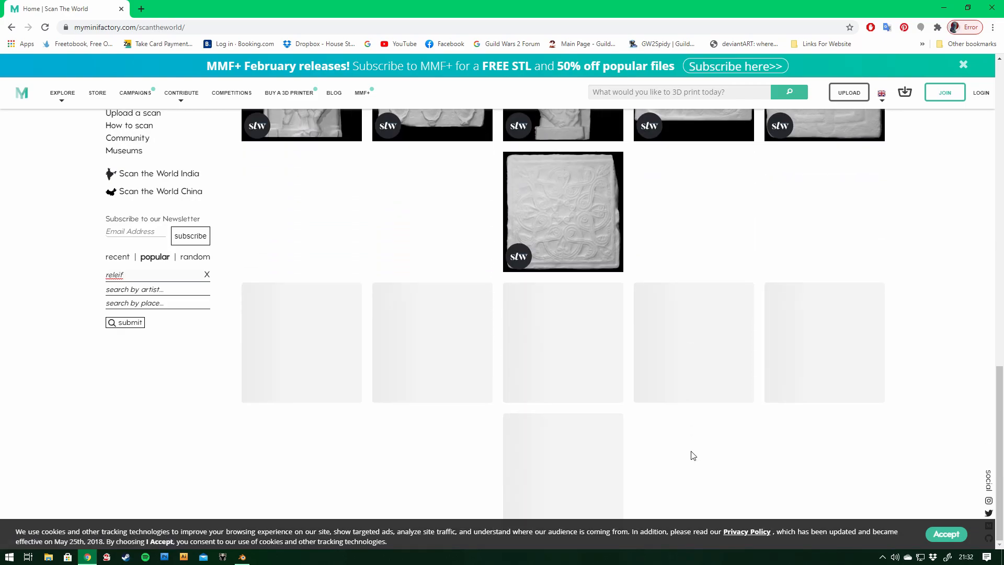
scroll(695, 457, up, 5)
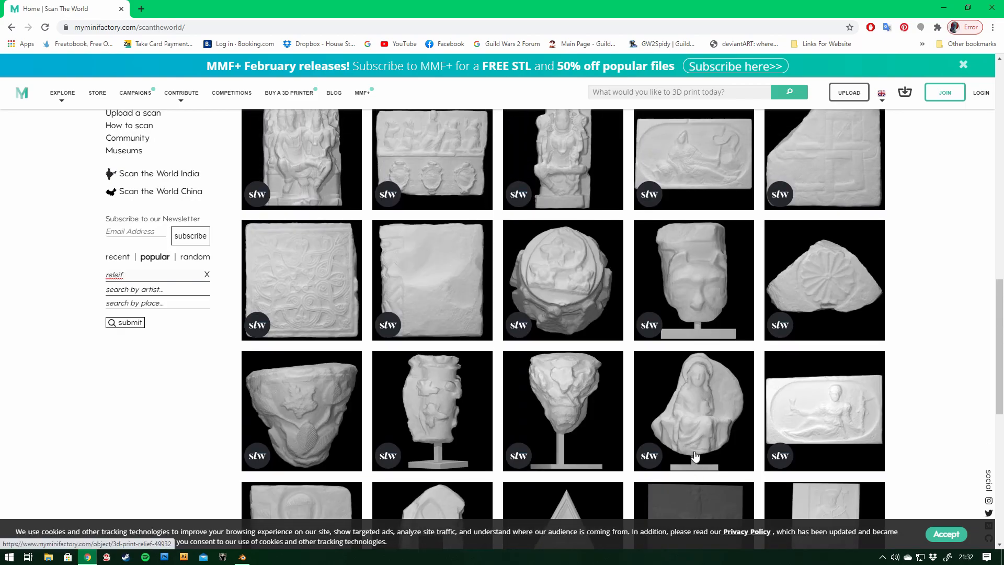
scroll(696, 457, up, 3)
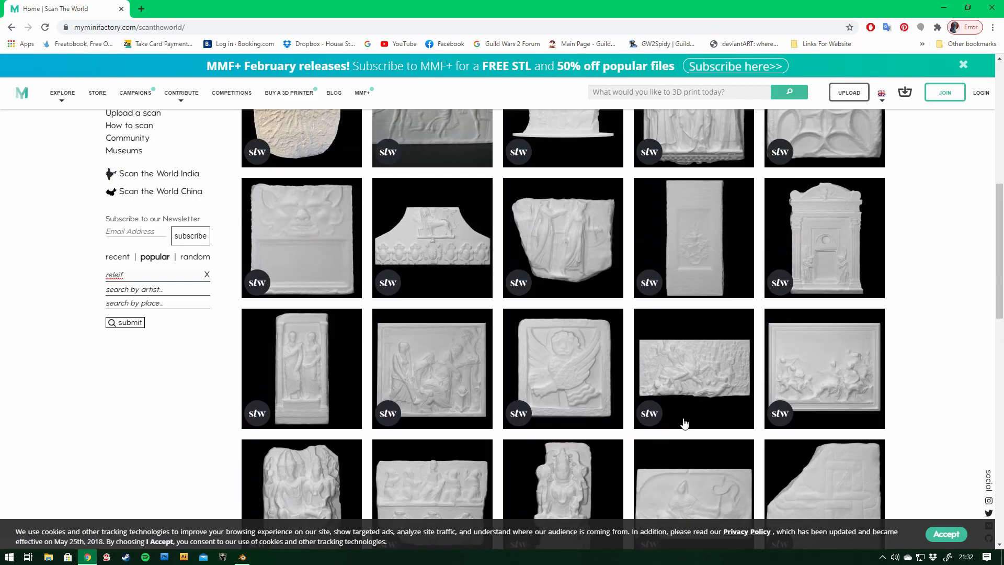
click(121, 9)
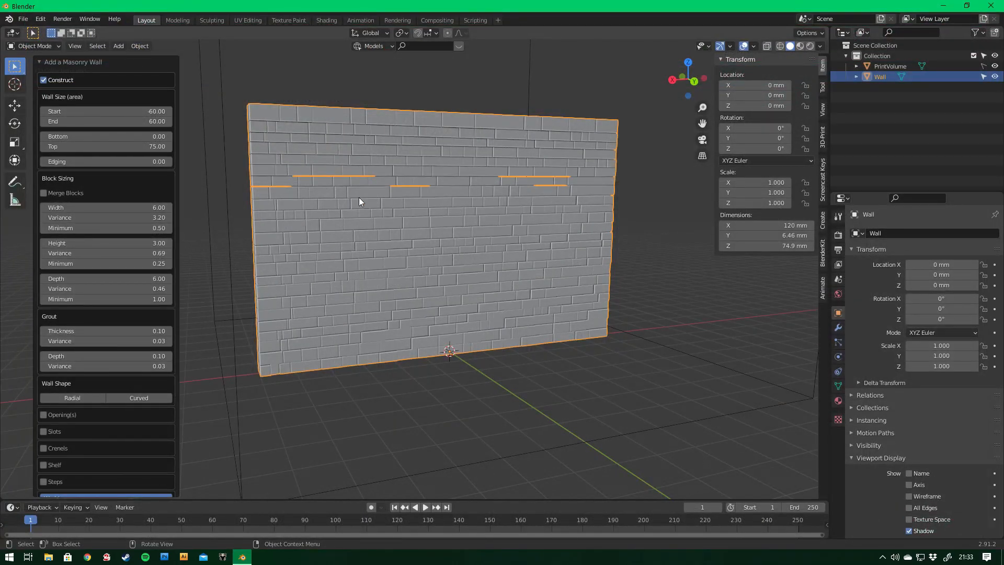
- Import the STL model 1561-Zurab-Tsereteli-Museum-Relief into the Blender scene with the brick wall
click(29, 18)
click(28, 19)
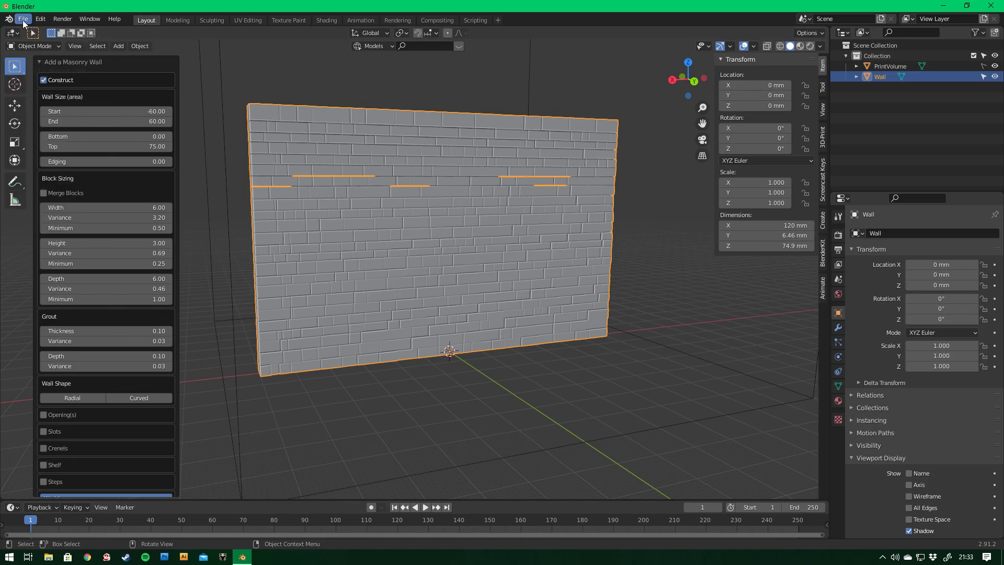
click(23, 21)
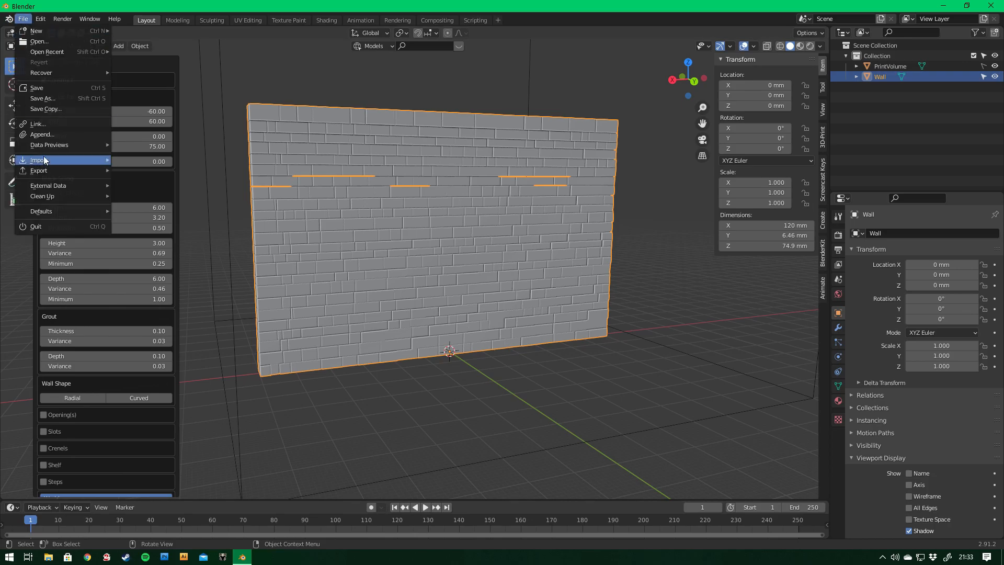
mouse_move(45, 161)
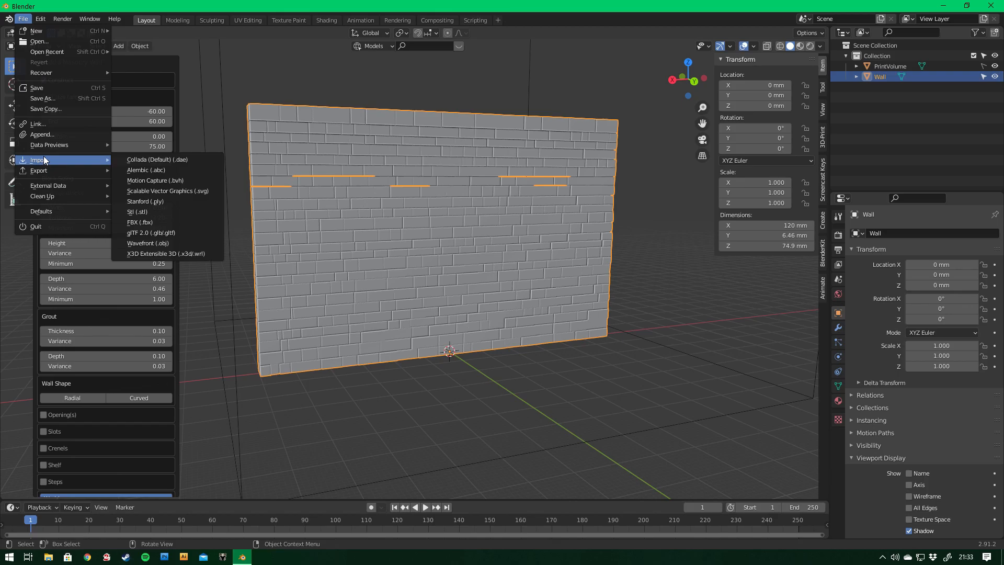
click(164, 209)
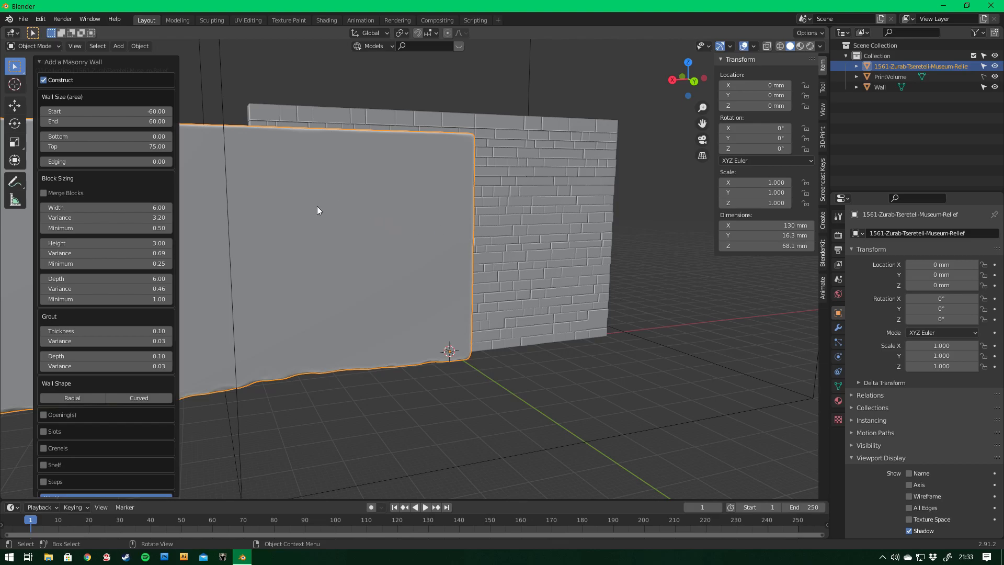
- Set the imported relief's origin to its geometry
scroll(317, 206, down, 5)
middle_drag(317, 206, 460, 226)
middle_drag(434, 286, 394, 263)
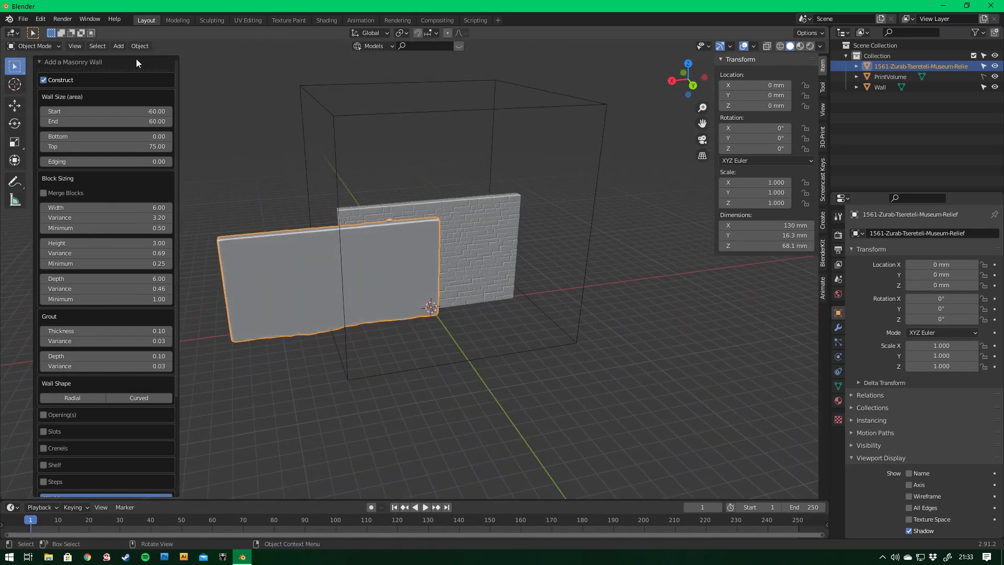
click(144, 45)
mouse_move(149, 70)
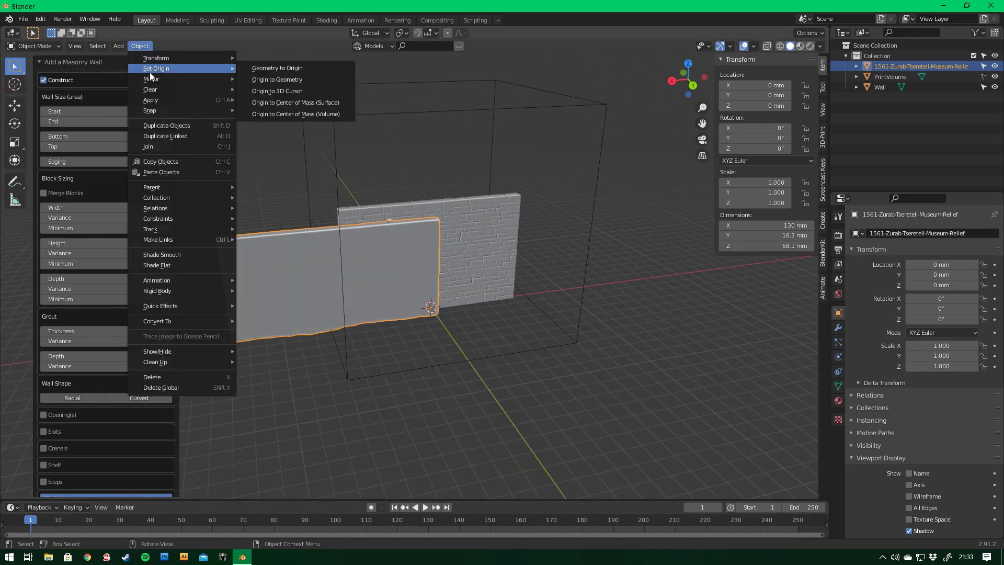
click(280, 81)
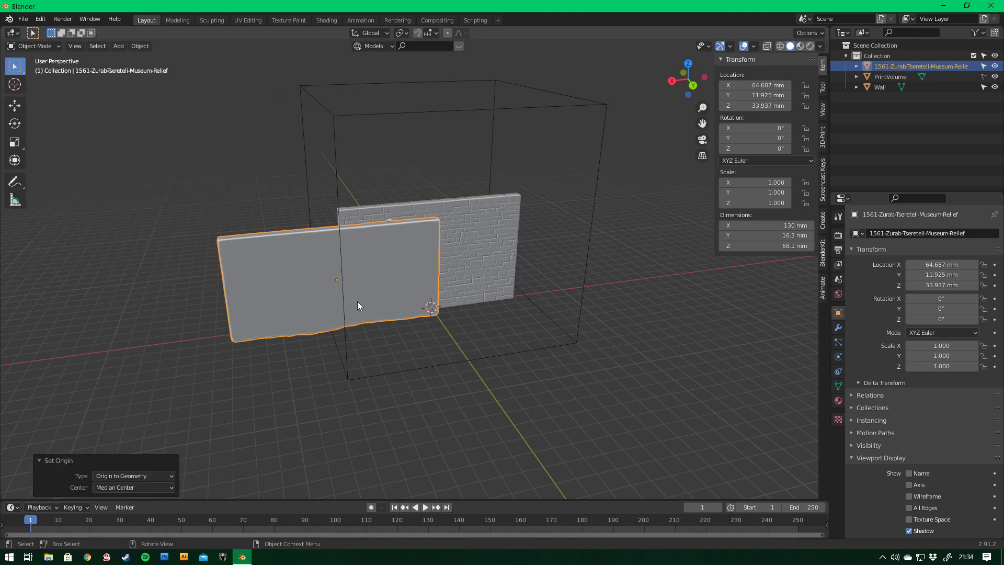
- Try rotating the relief 180° about the global Z axis, and undo the rotation
key(r)
key(z)
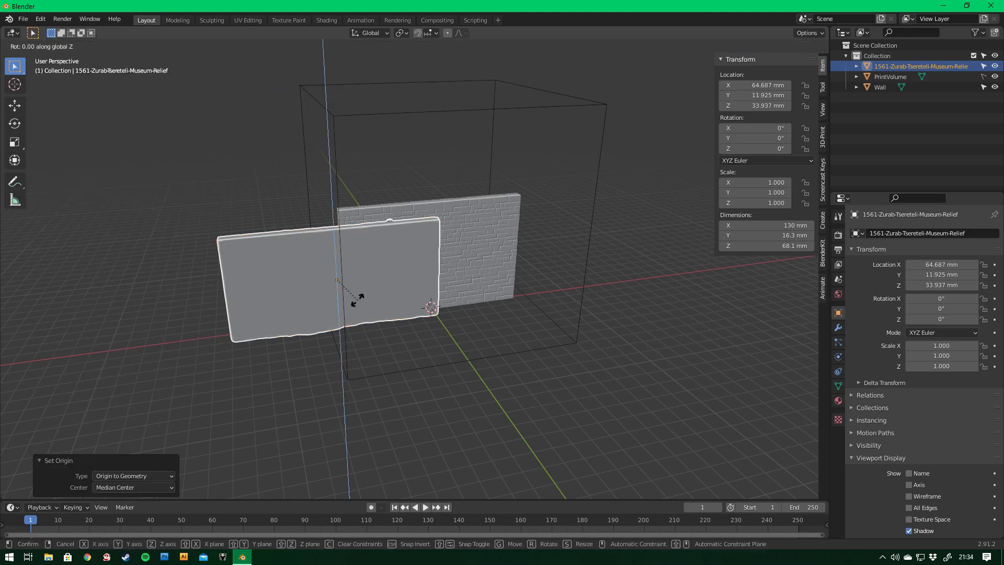
text(180)
key(Return)
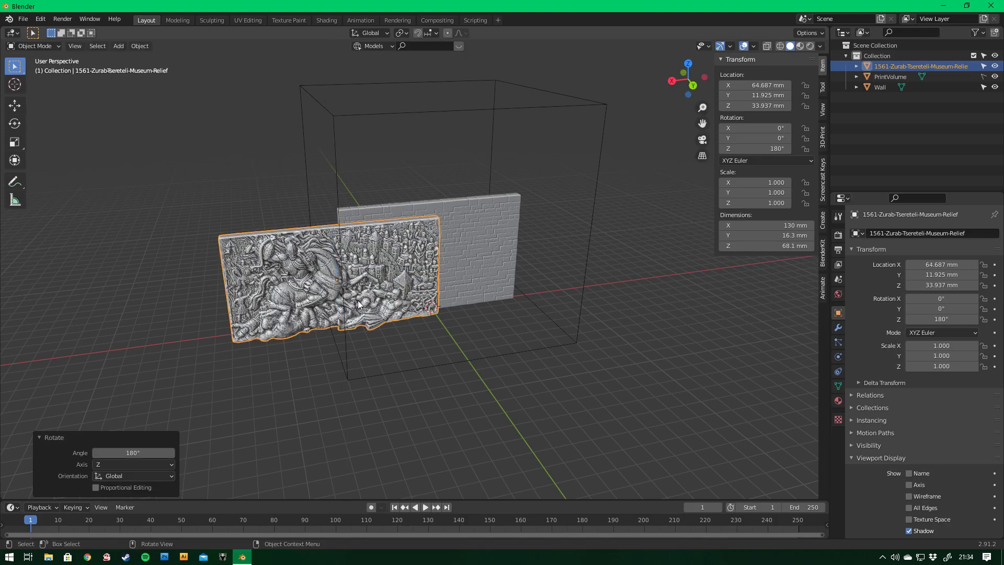
key(KP_1)
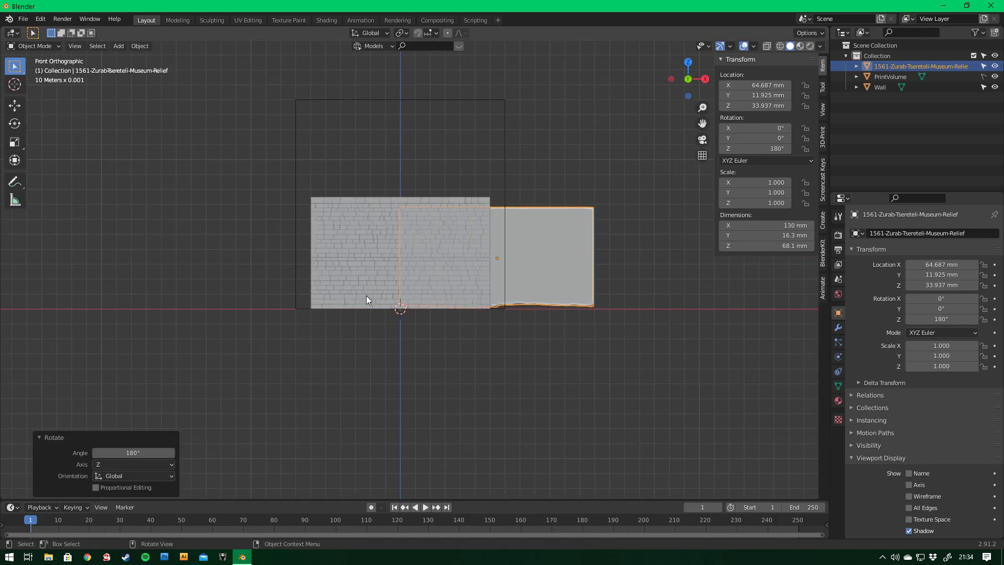
key(ctrl+z)
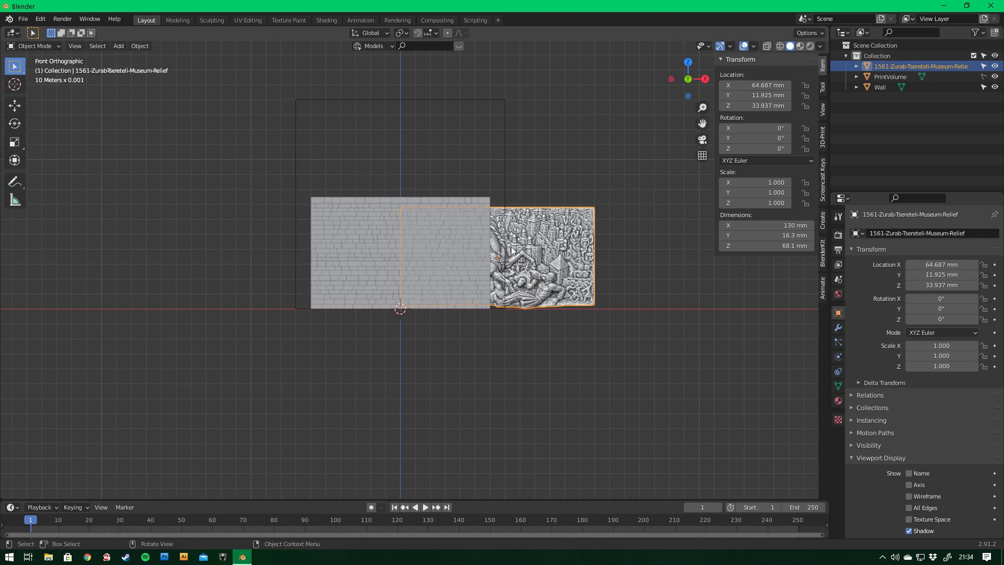
- Move the relief about -17.8 mm along the global Y axis so it sits in front of the brick wall
key(g)
key(y)
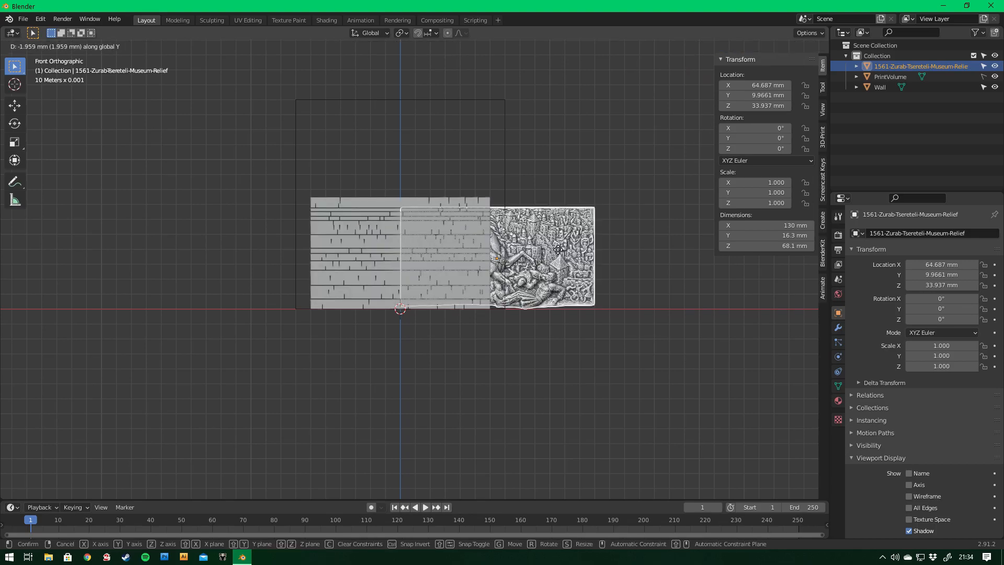
click(561, 242)
middle_drag(562, 243, 540, 262)
key(g)
key(y)
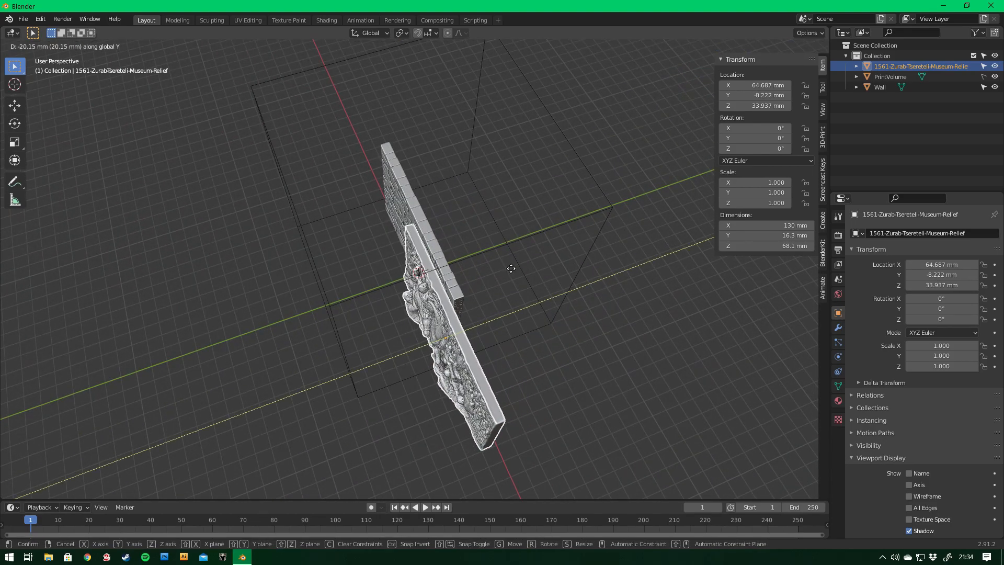
click(499, 271)
middle_drag(499, 270, 607, 270)
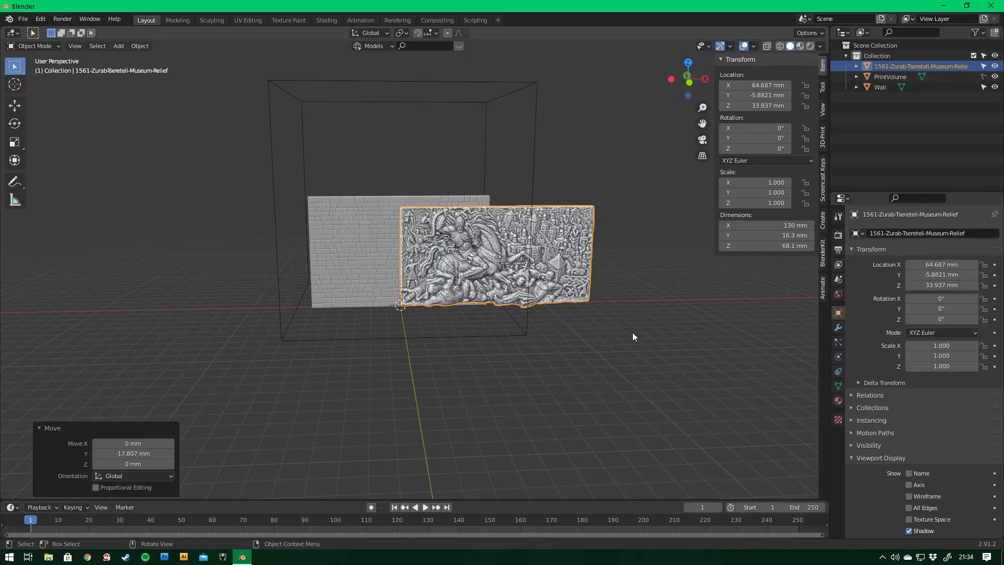
- Scale the relief uniformly to 0.553 and move it in front view by about -63.7 mm in X and 12.6 mm in Z
key(s)
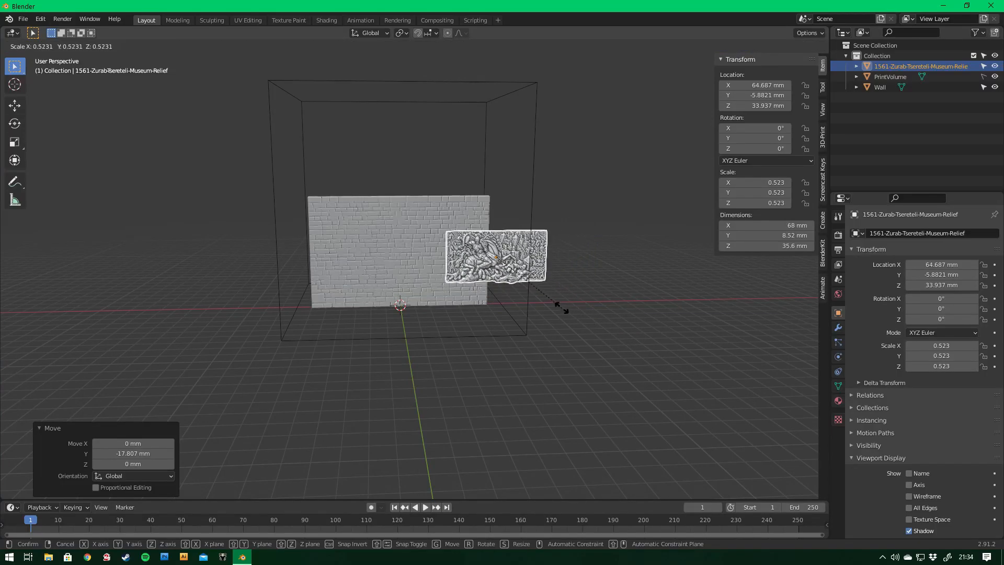
click(567, 310)
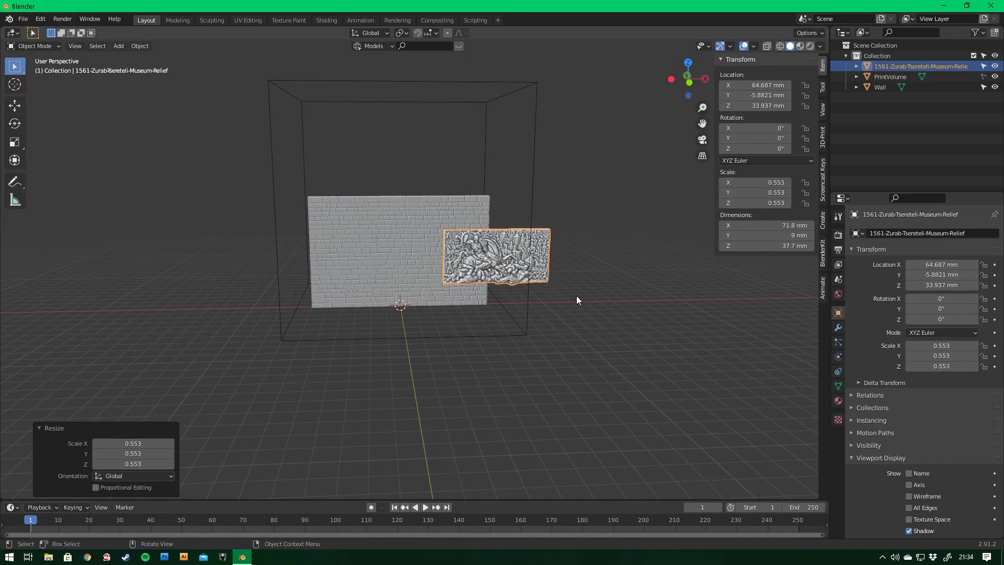
key(KP_1)
key(g)
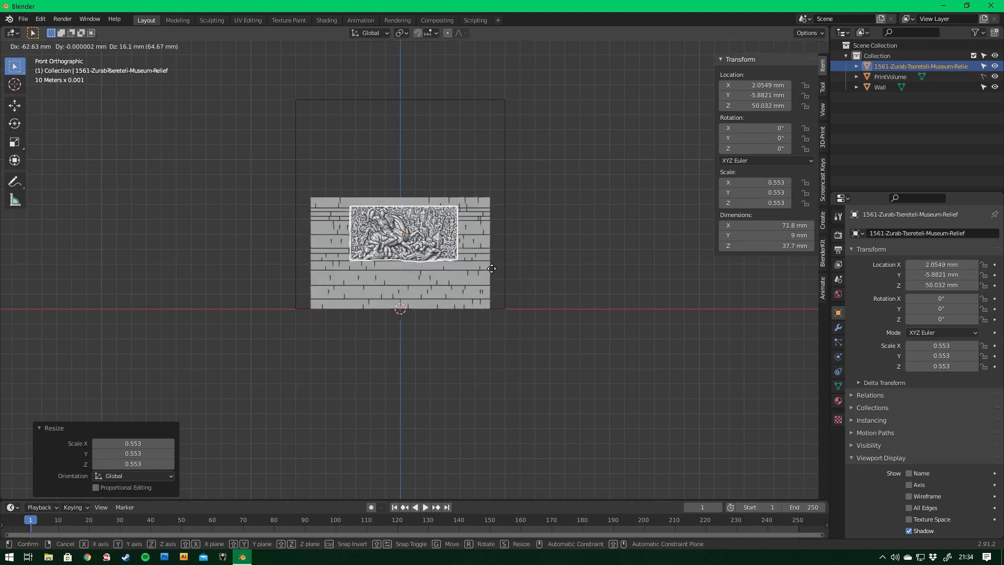
click(485, 271)
- Push the relief about 3.6 mm along the global Y axis so its back sinks into the brick wall
middle_drag(586, 256, 548, 305)
scroll(548, 306, up, 5)
middle_drag(493, 207, 461, 226)
key(g)
key(y)
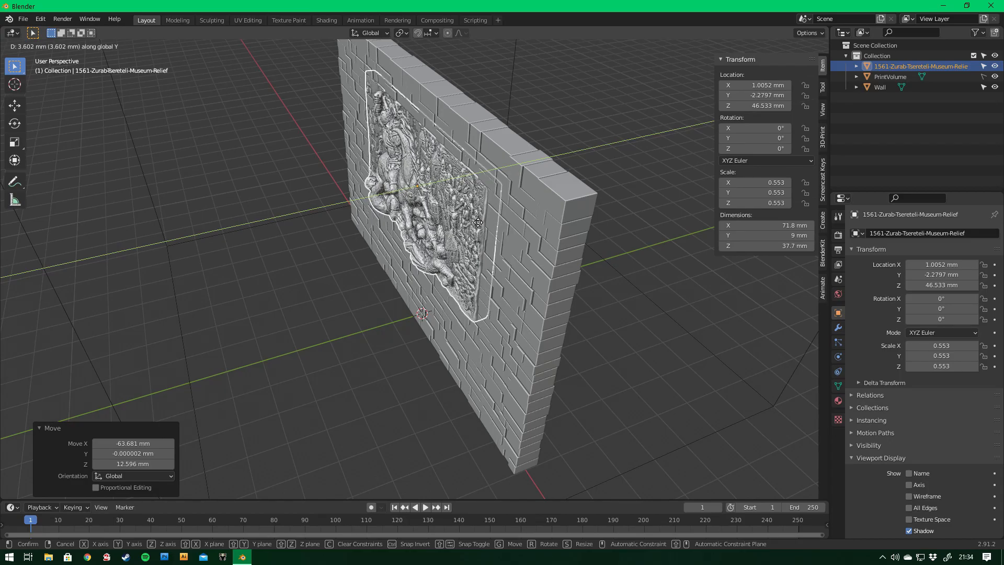
click(478, 222)
middle_drag(454, 209, 564, 163)
middle_drag(359, 251, 291, 284)
- Open the brick wall's mesh for editing, box-select the brick courses below the relief in front view, and grow the selection
click(350, 289)
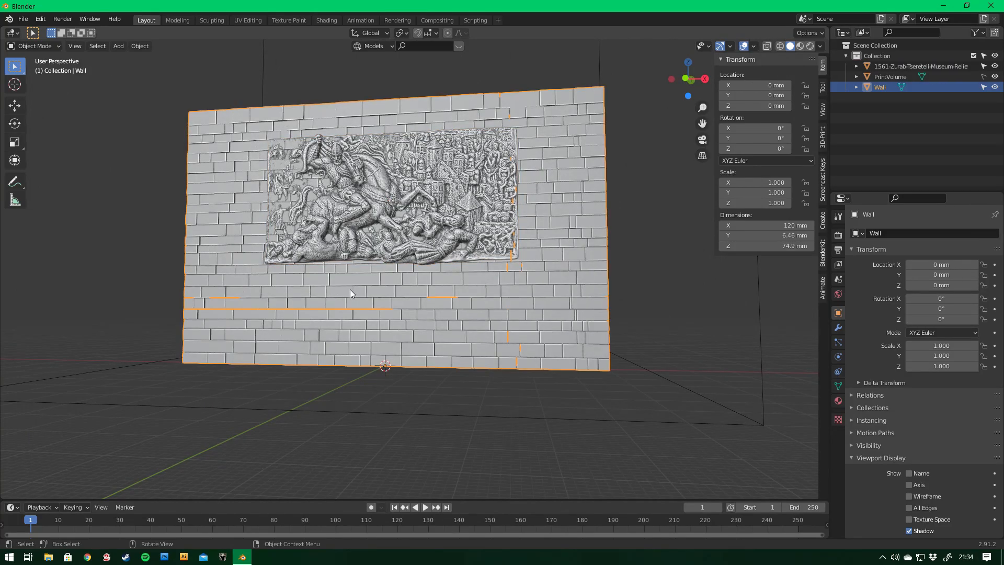
middle_drag(191, 299, 266, 314)
key(Tab)
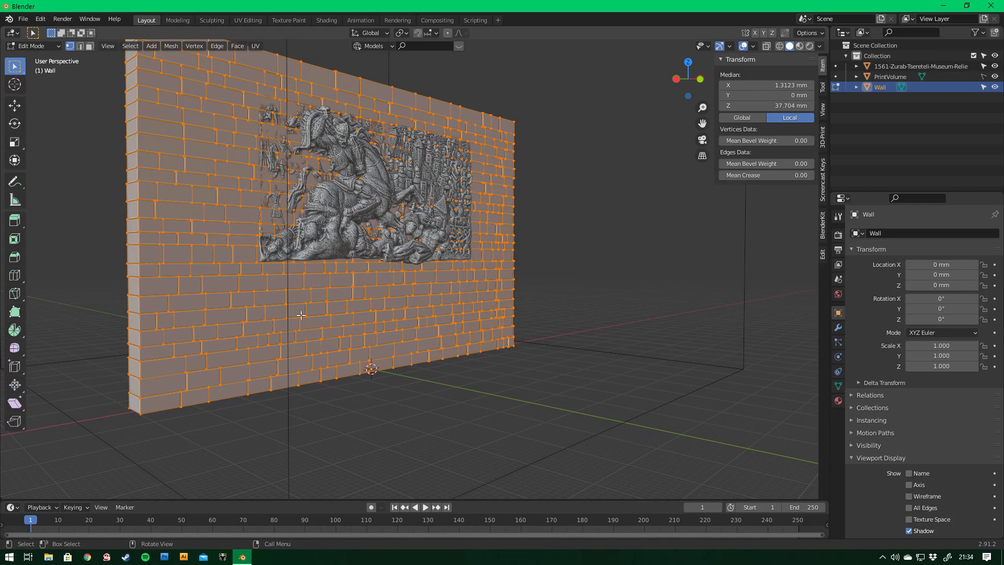
click(152, 259)
key(KP_1)
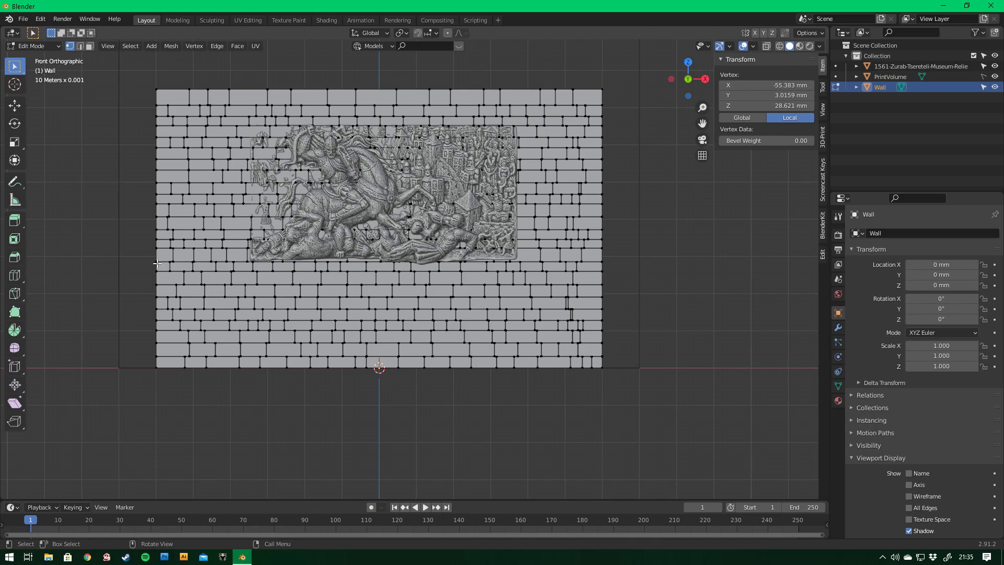
key(b)
drag(142, 256, 727, 444)
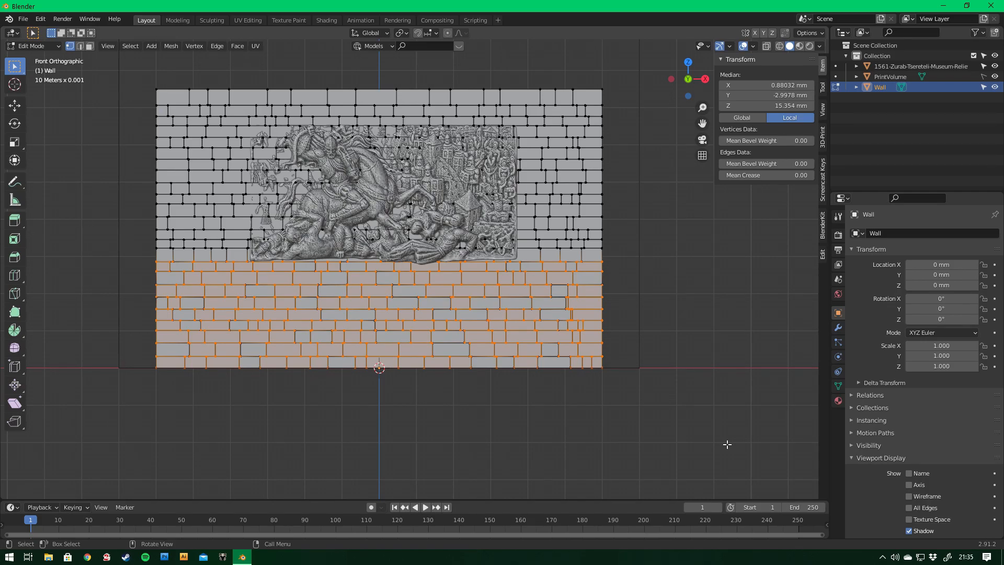
key(ctrl+KP_Add)
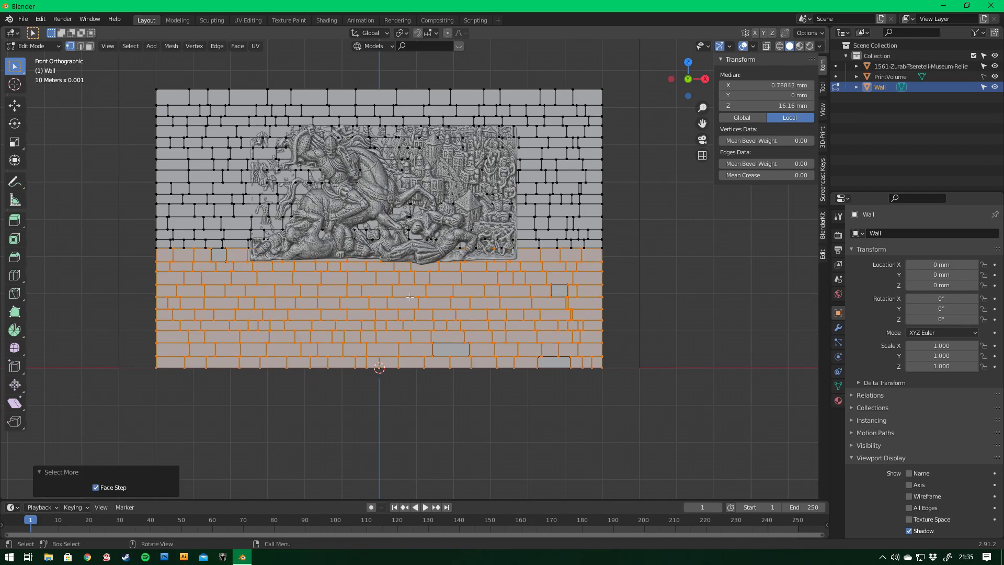
- Reselect the brick courses below the relief through the wall in wireframe front view and grow the selection once
middle_drag(201, 268, 230, 260)
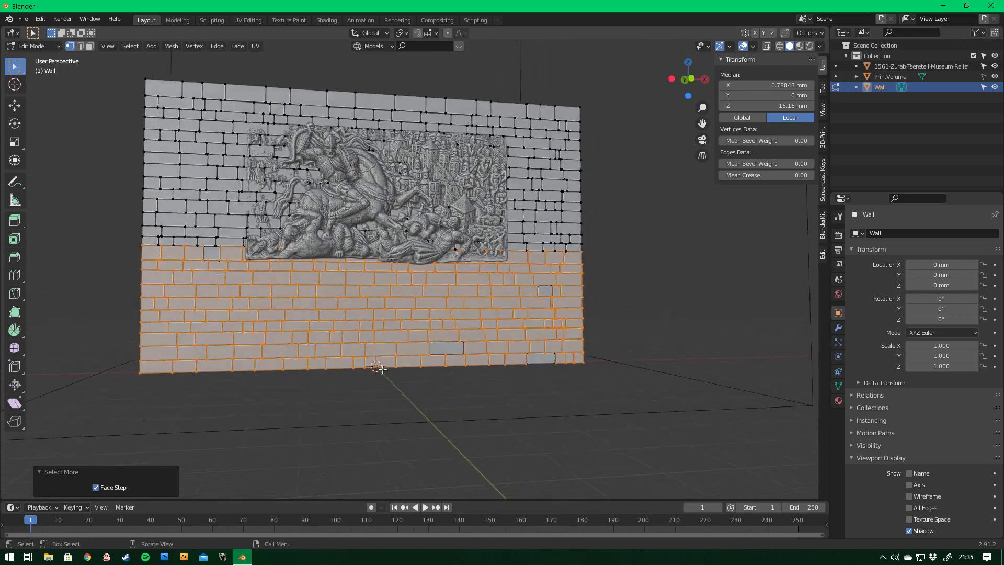
shift+click(452, 354)
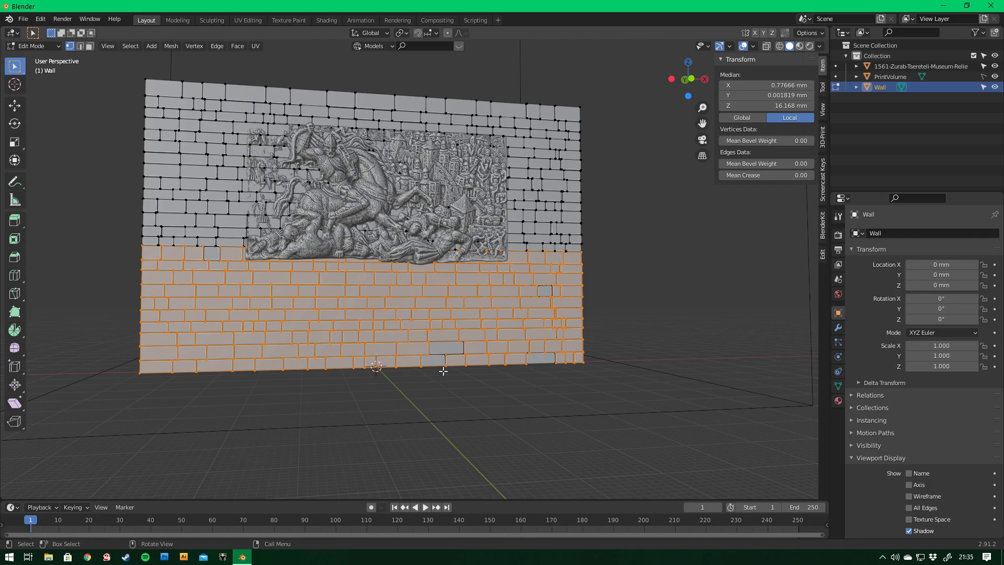
click(779, 46)
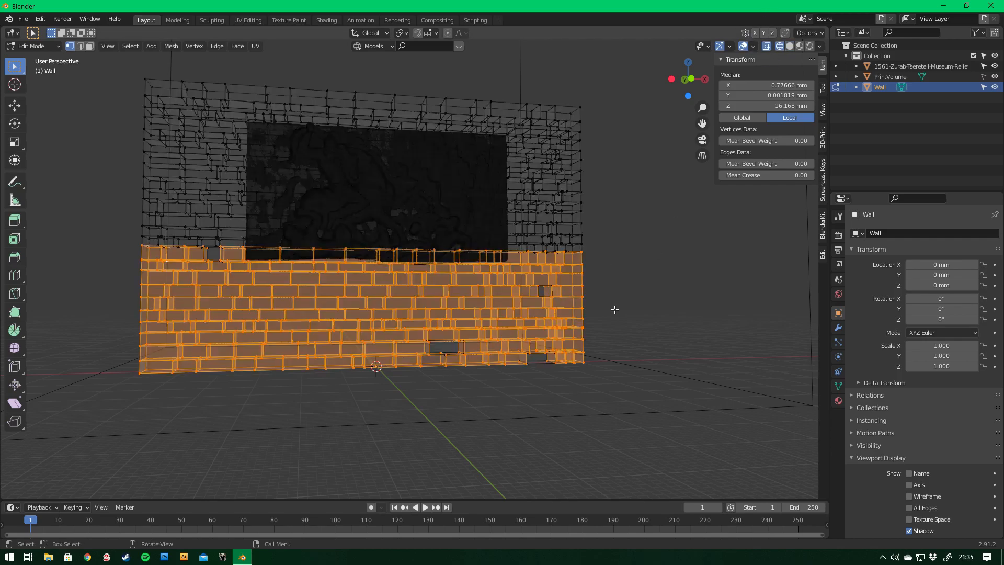
key(KP_1)
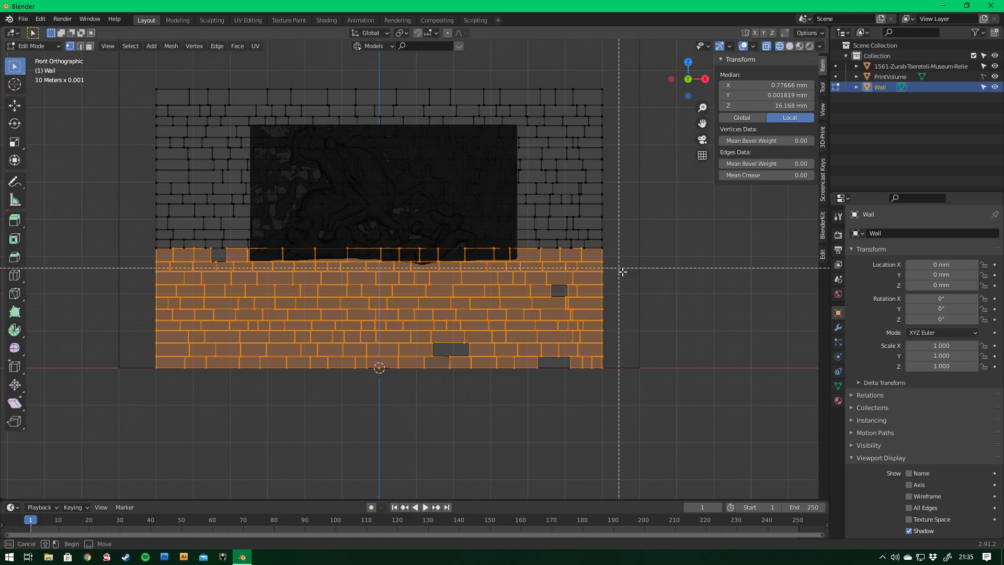
drag(622, 253, 36, 451)
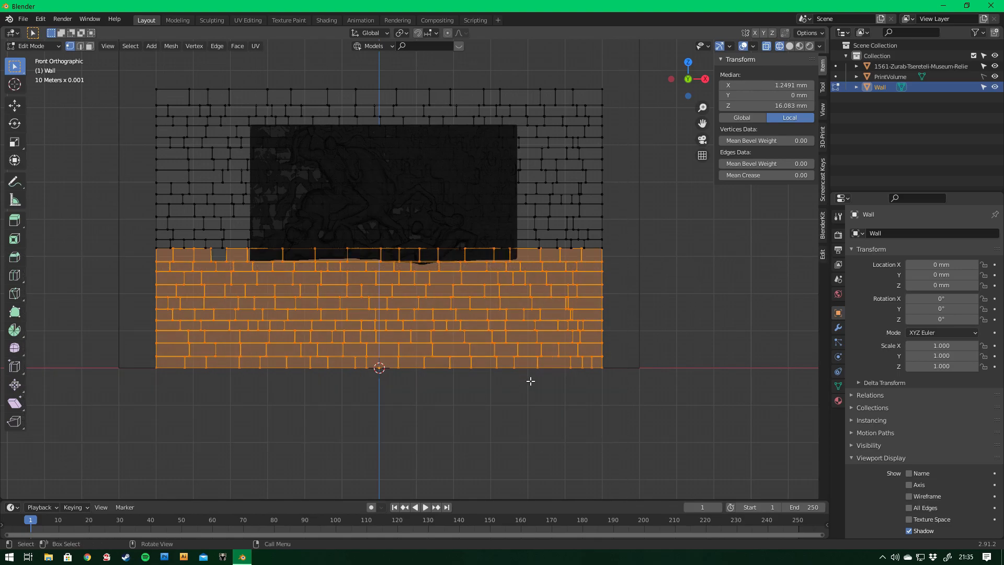
key(ctrl+KP_Add)
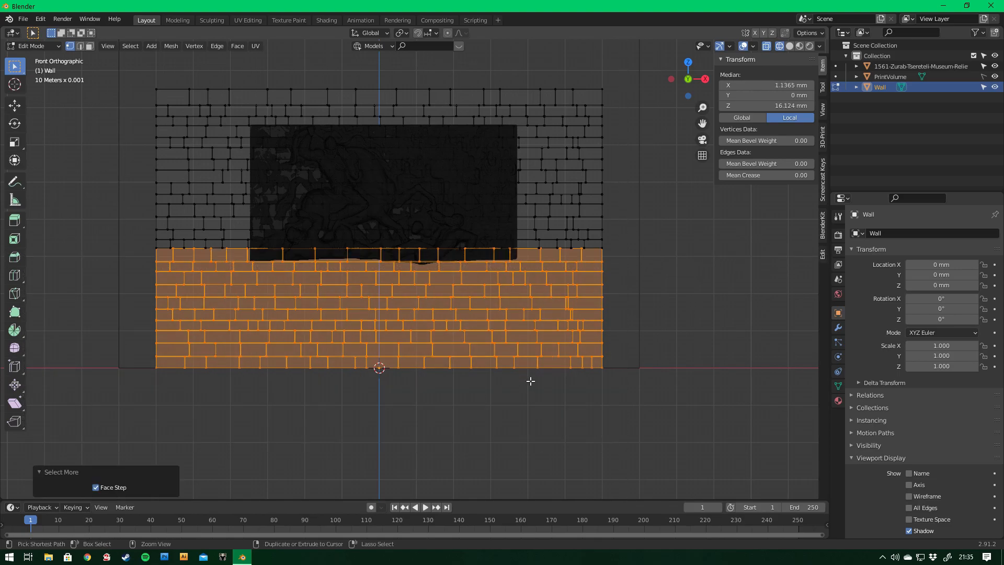
- In solid shading, thicken the selected lower bricks along global Y by a factor of 1.797 and a further 1.107
click(790, 46)
middle_drag(471, 183, 544, 180)
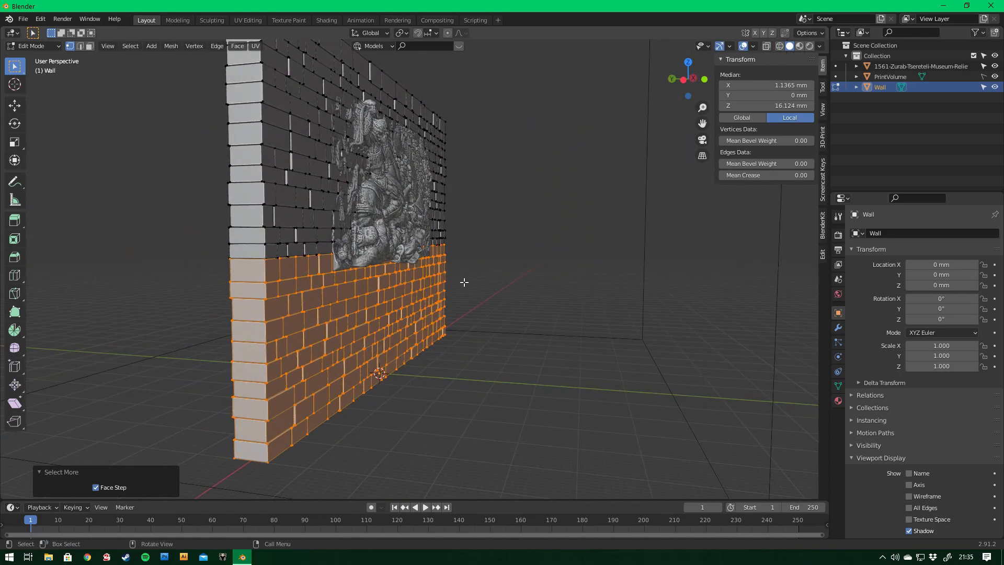
key(s)
key(y)
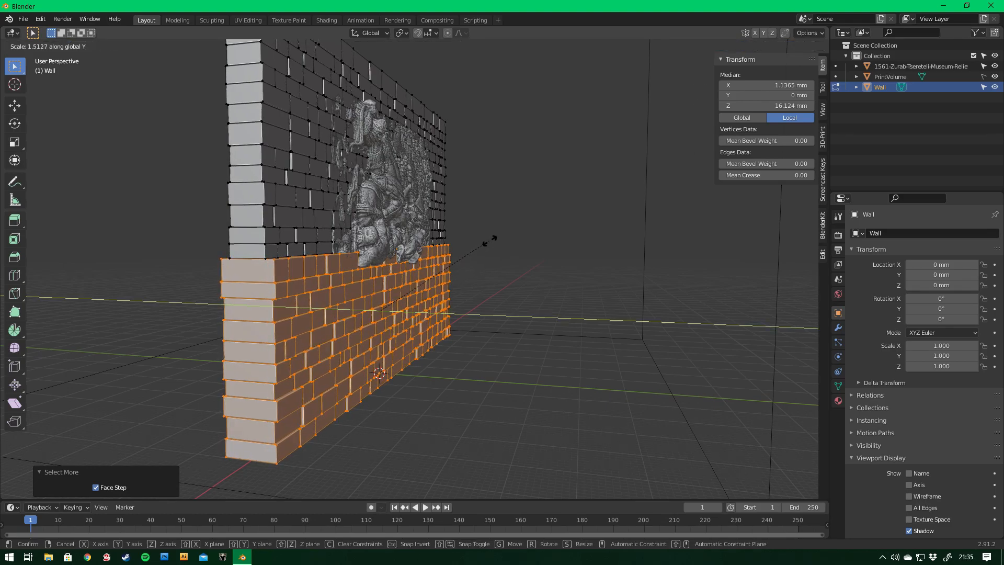
click(516, 235)
middle_drag(516, 235, 463, 269)
middle_drag(453, 316, 464, 285)
key(s)
key(y)
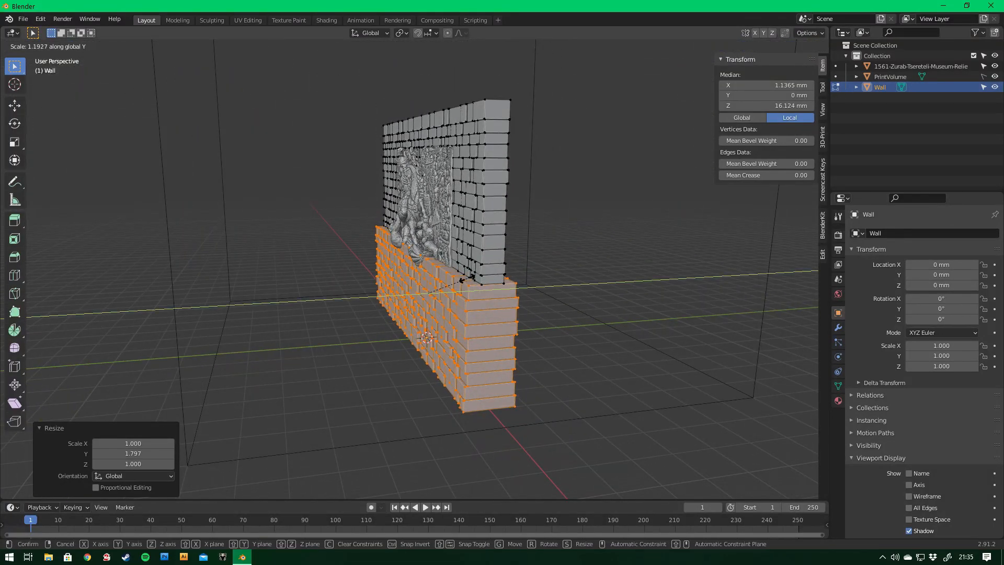
click(469, 286)
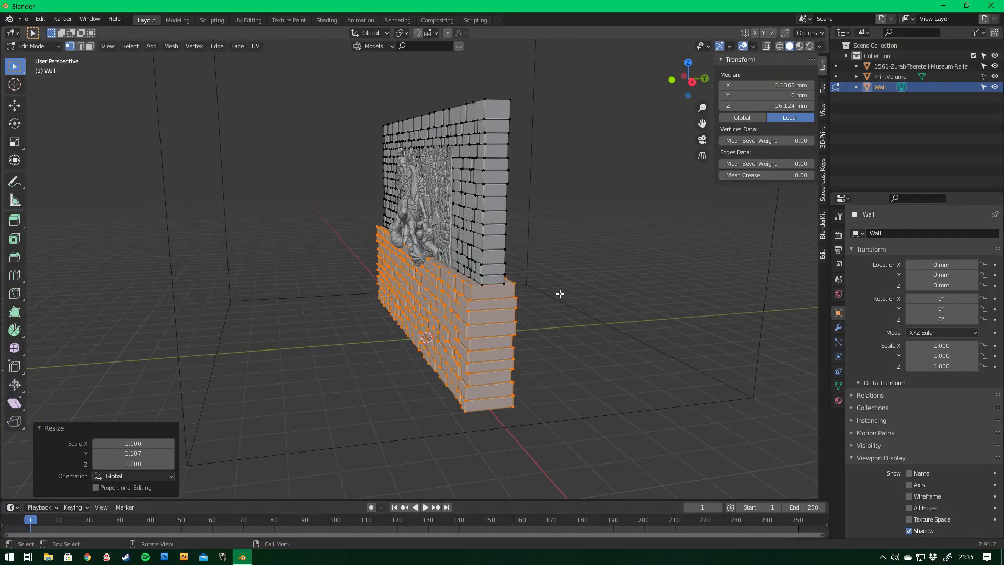
- Move the thickened lower bricks about -2 mm along global Y so they project in front of the upper wall
key(g)
key(y)
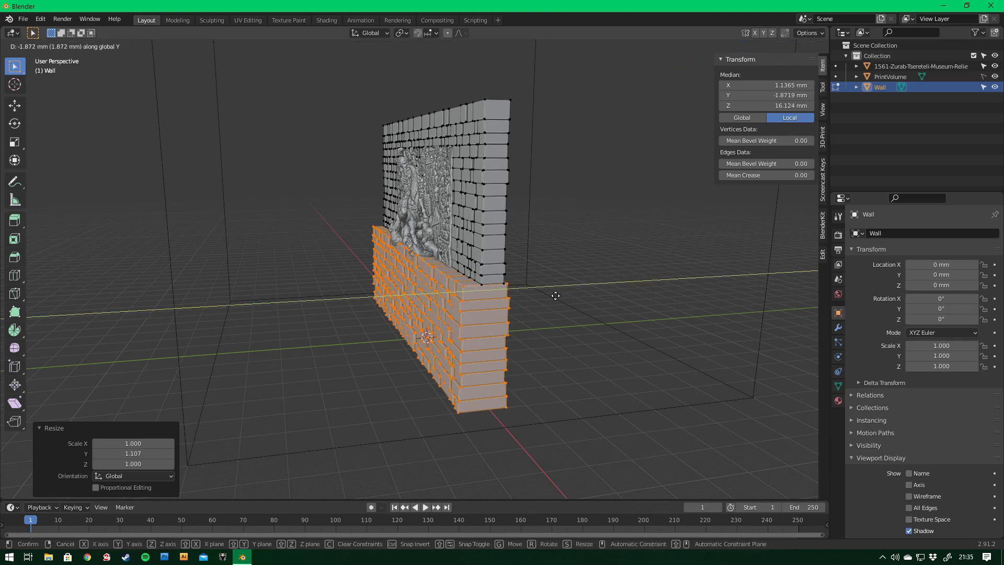
click(553, 295)
middle_drag(553, 295, 623, 269)
scroll(353, 227, up, 2)
middle_drag(317, 226, 375, 231)
- Select all the wall's bricks, set the pivot to Individual Origins, scale each brick up slightly, and return to Object Mode
key(a)
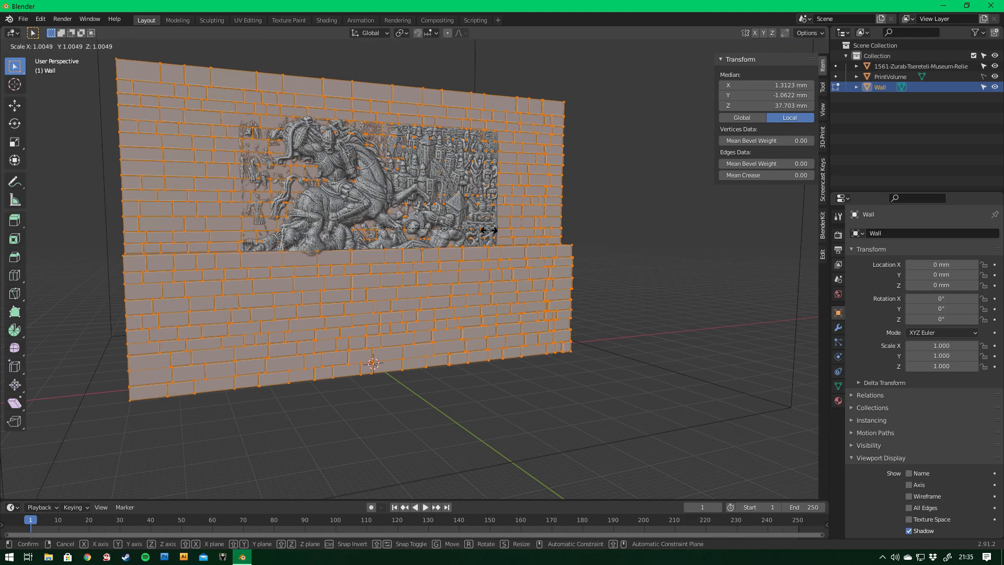
click(407, 35)
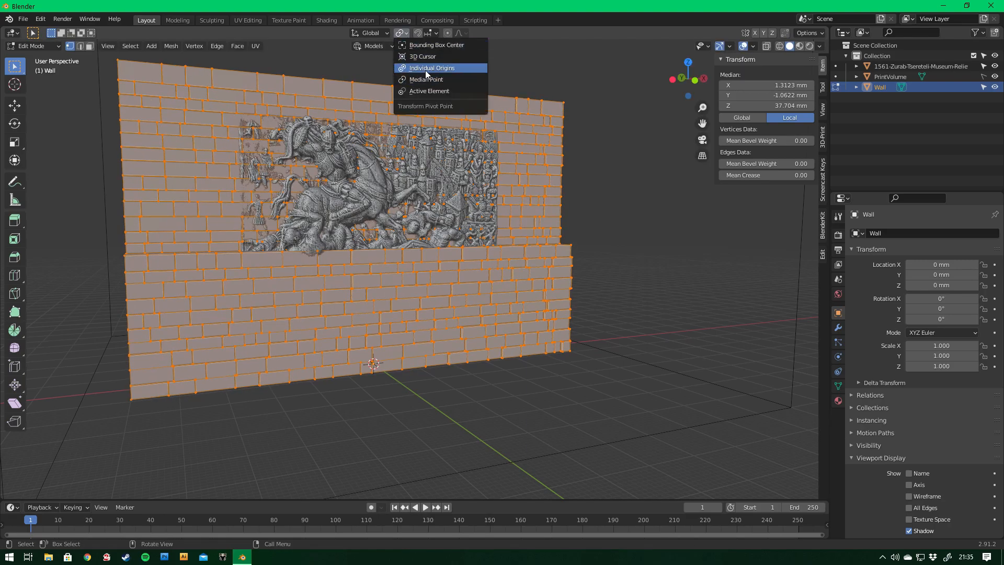
click(425, 70)
key(s)
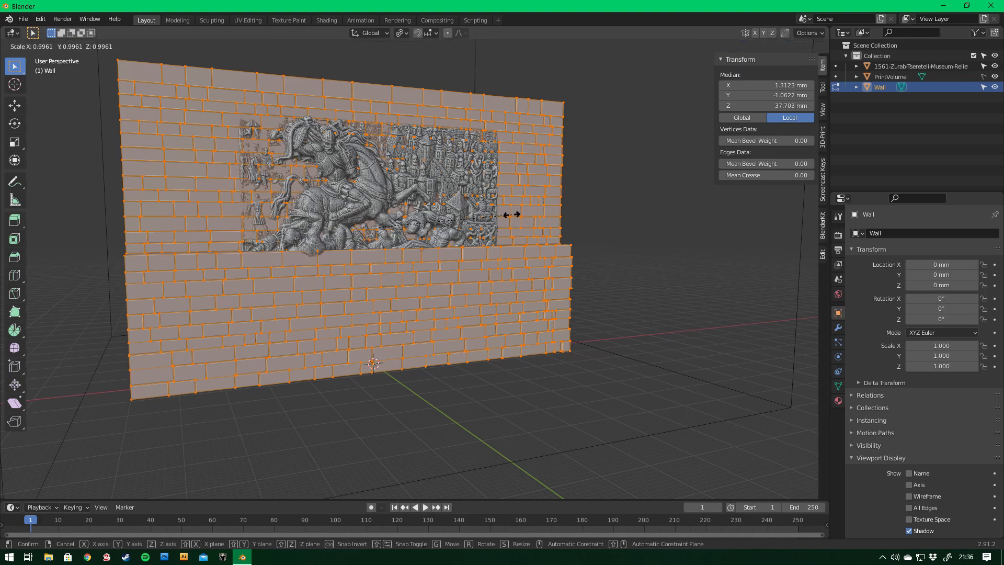
click(523, 210)
middle_drag(523, 210, 439, 209)
key(Tab)
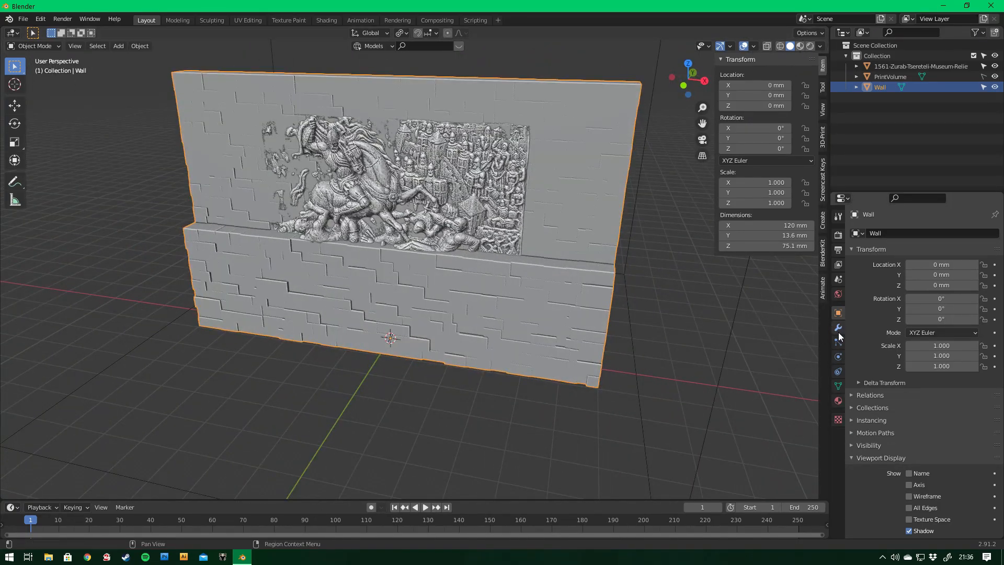
- Give the wall a Bevel modifier with a 0.54 mm edge offset and one segment, and remove the Remesh modifier
click(838, 329)
click(890, 233)
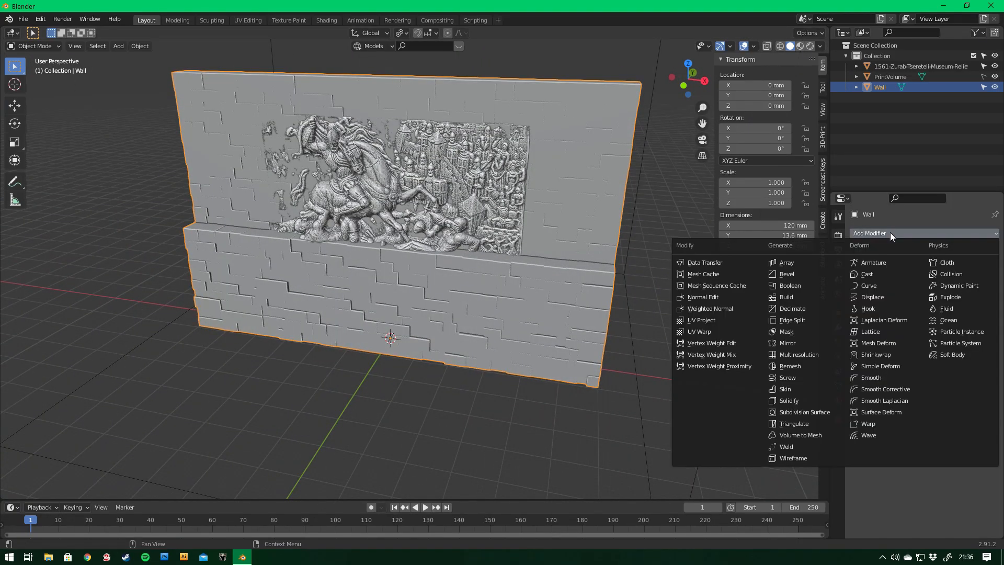
click(817, 275)
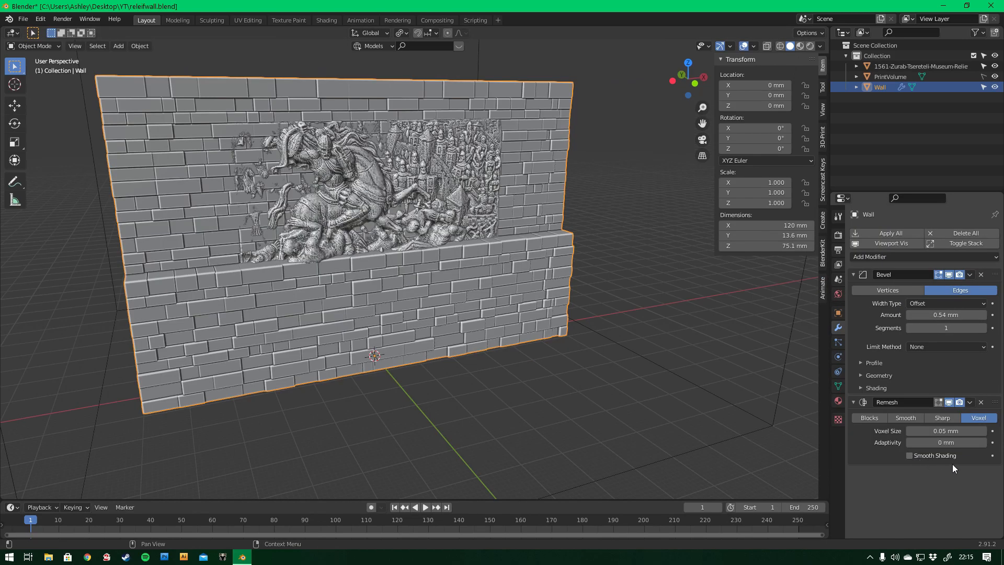
click(981, 402)
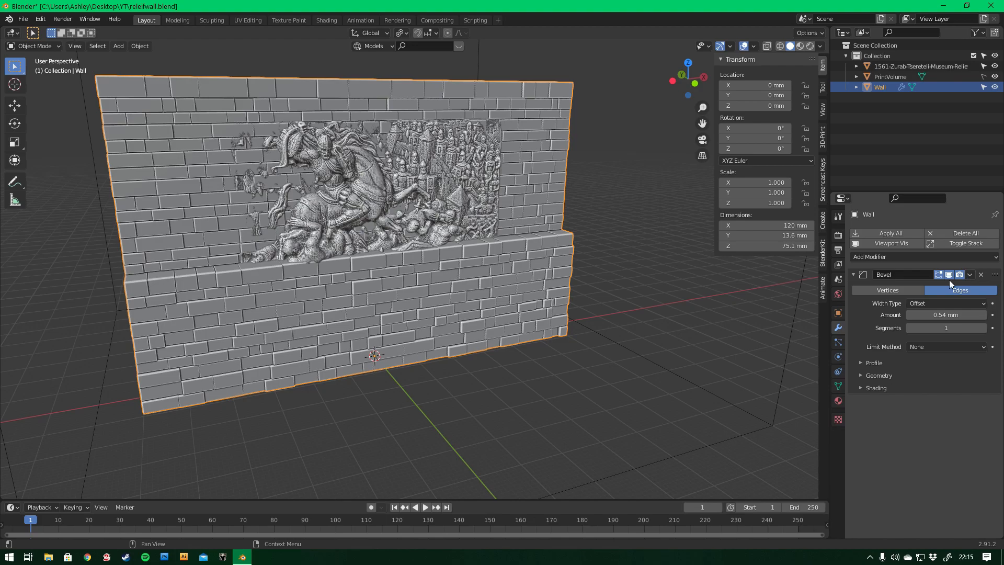
- Add a Decimate modifier to the relief, set its collapse ratio to 0.02, and apply it
click(385, 183)
click(910, 234)
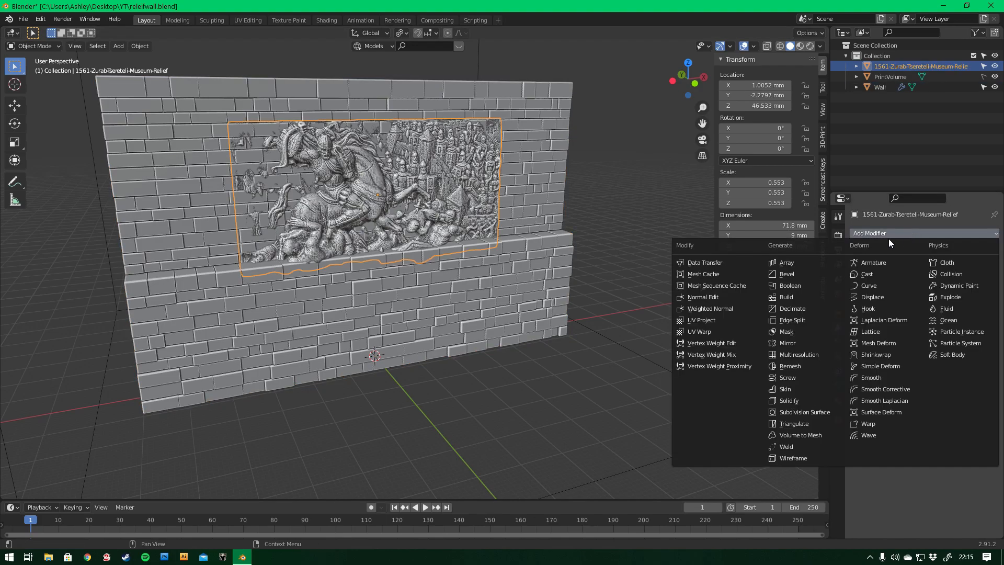
click(790, 309)
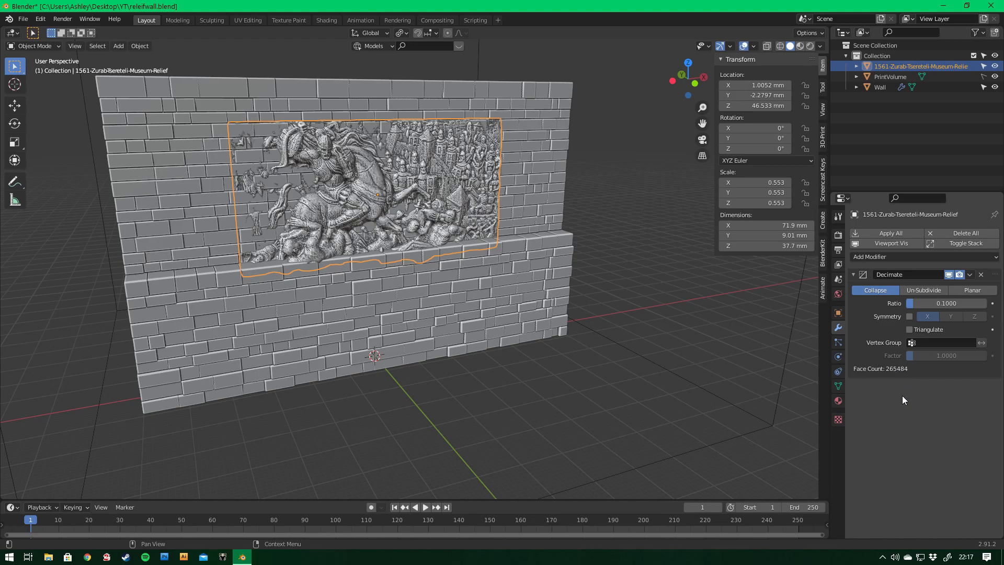
click(944, 308)
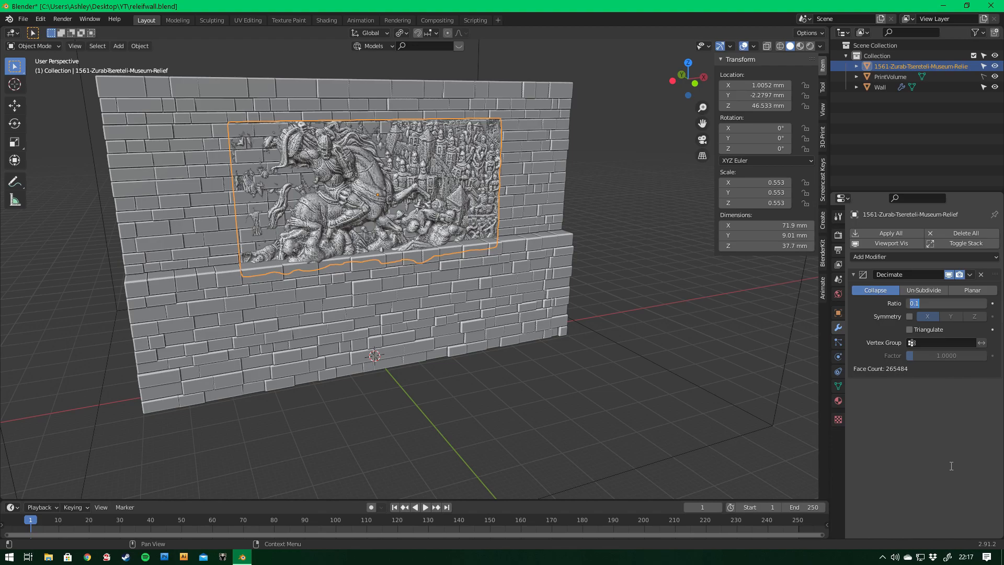
text(.02)
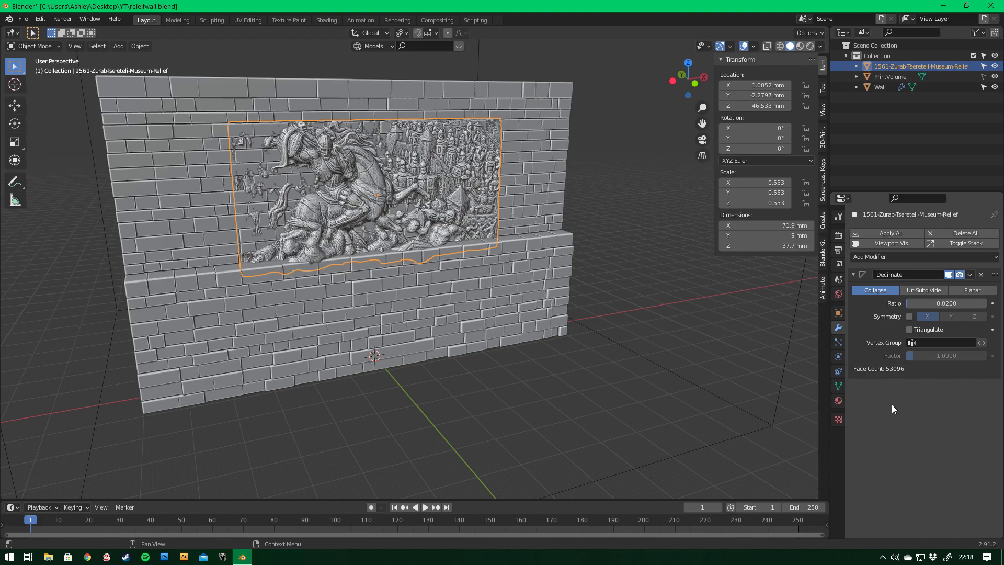
click(970, 275)
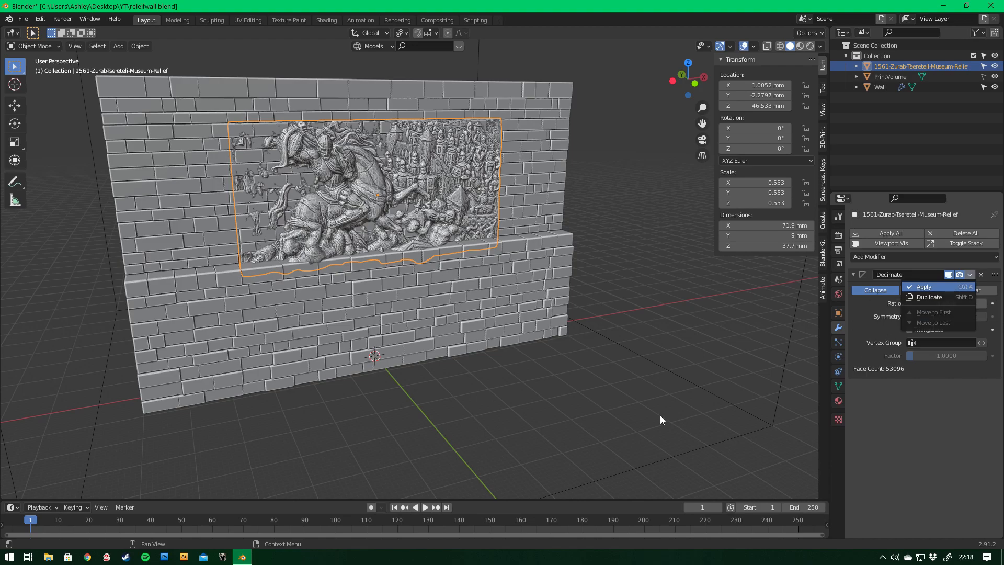
key(ctrl+a)
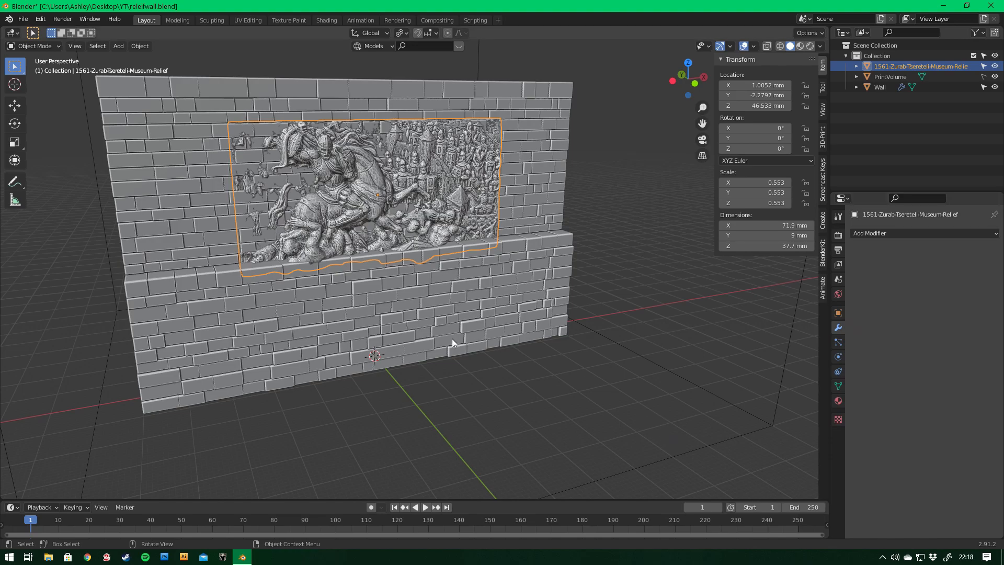
- Select the relief with the wall as the active object, try joining them, and undo the join
click(395, 327)
click(386, 181)
shift+click(518, 312)
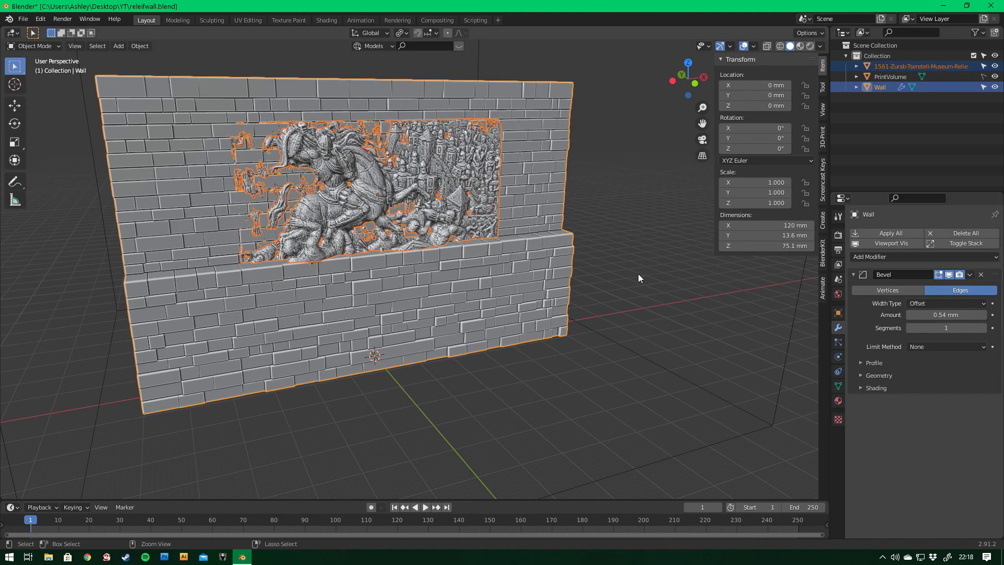
key(ctrl+j)
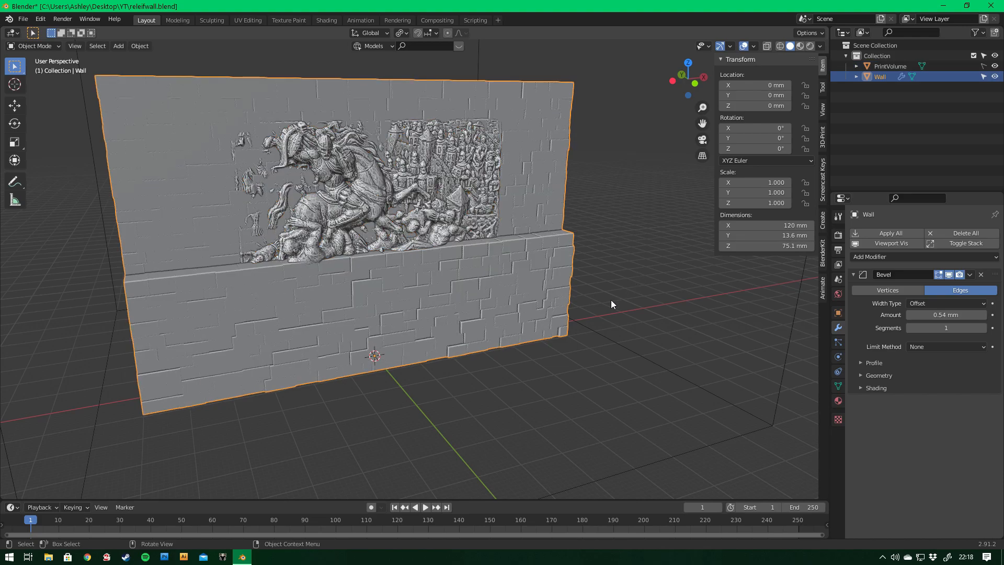
key(ctrl+z)
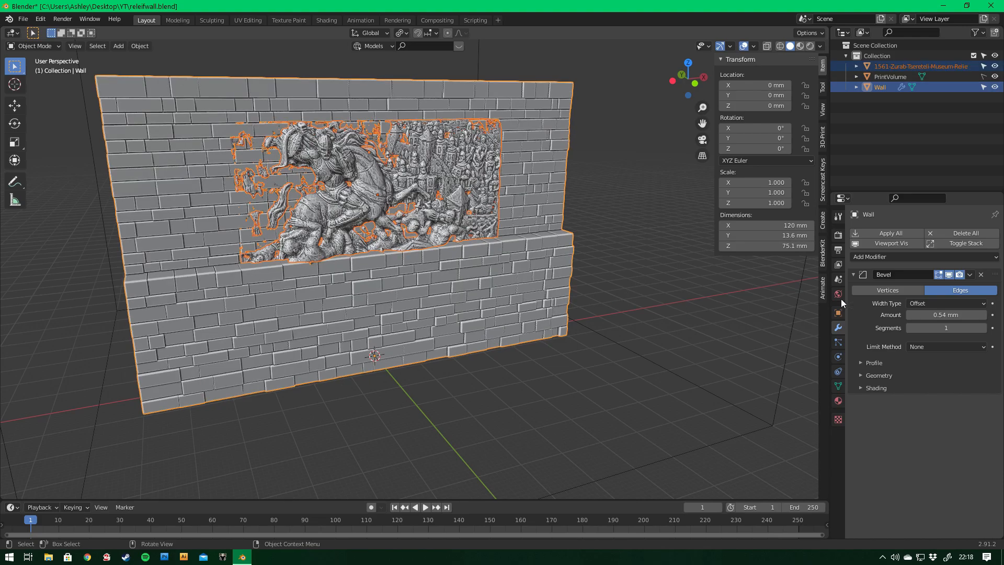
- Apply the wall's Bevel modifier and join the relief into the wall
click(970, 275)
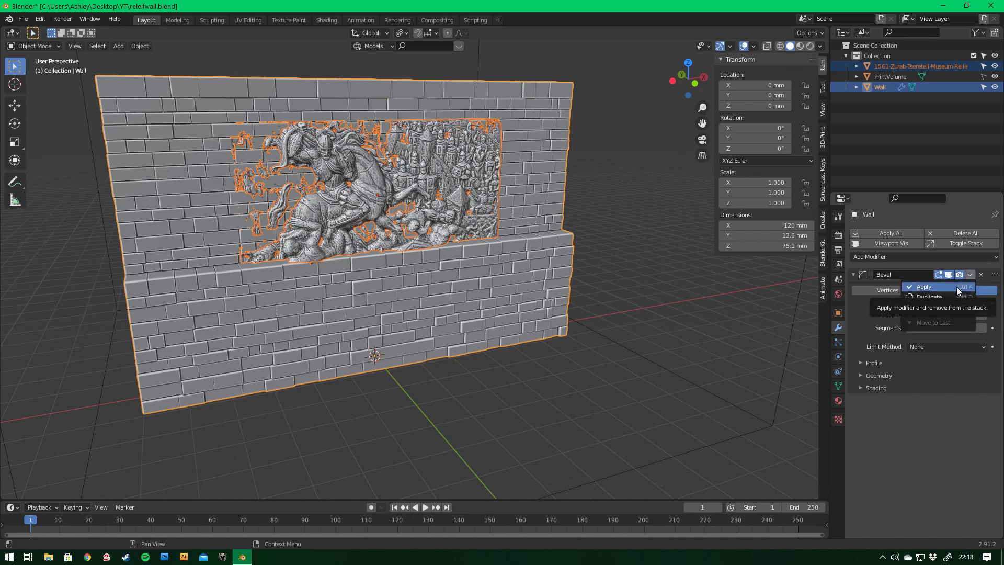
click(956, 287)
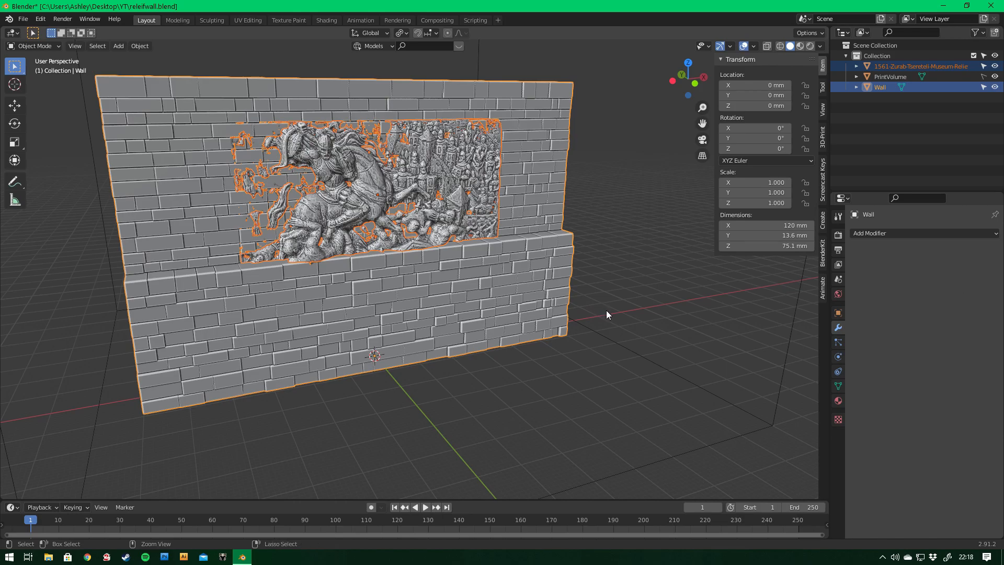
key(ctrl+j)
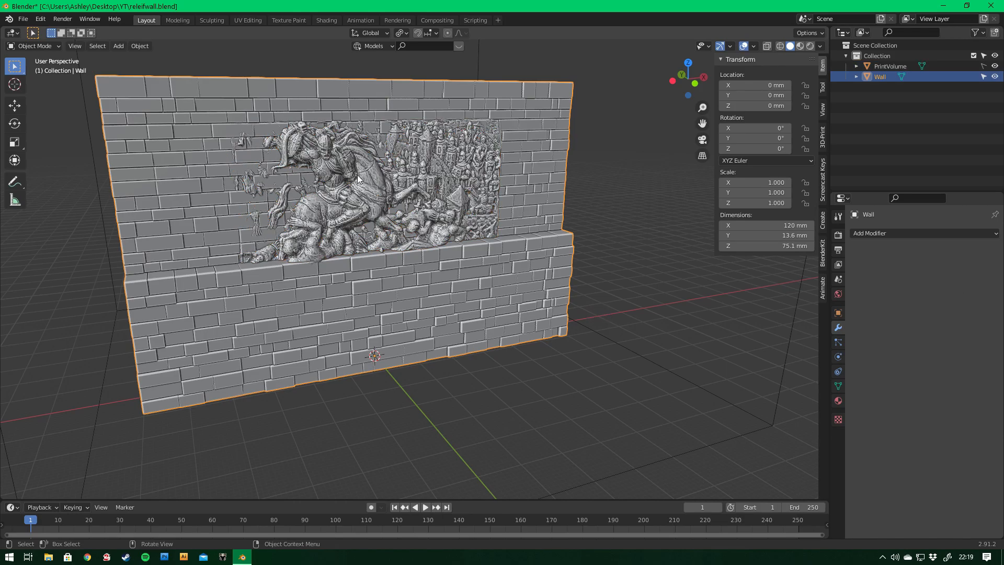
- Add a Remesh modifier in Voxel mode to the joined wall and relief, keeping the 0.1 mm voxel size
middle_drag(254, 219, 285, 221)
click(901, 233)
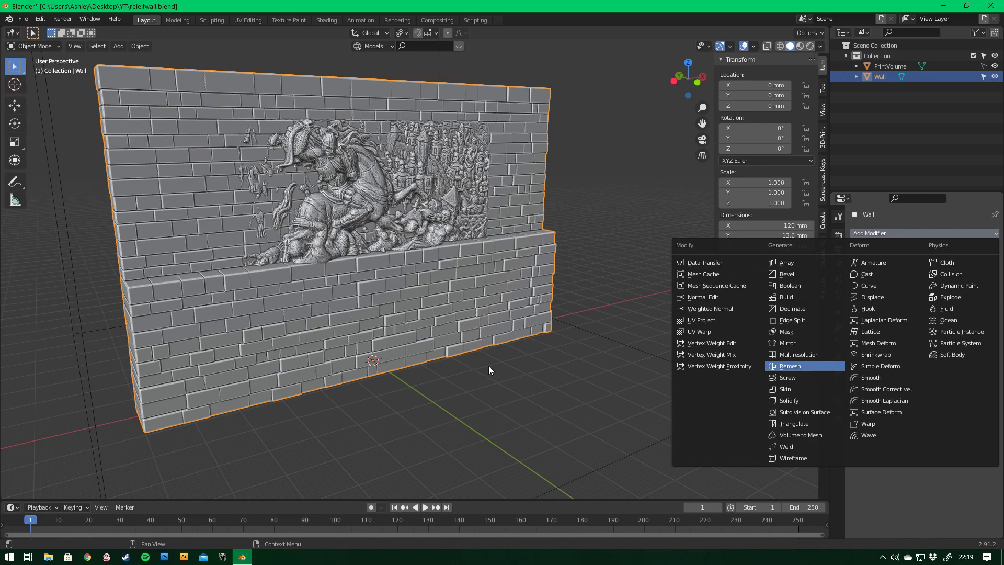
key(Return)
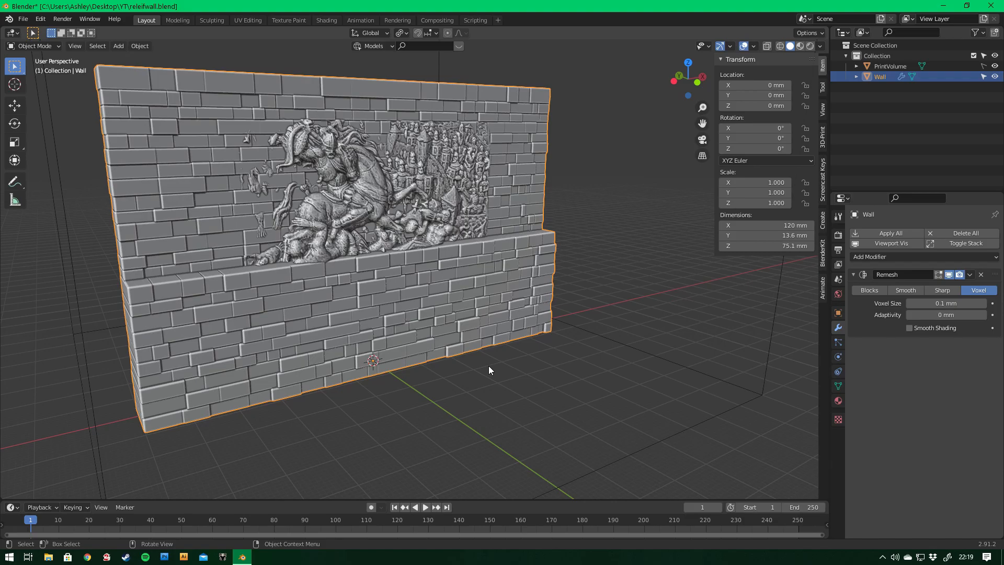
- Examine the remeshed wall from several angles, checking the brick edges and how the relief blends into the wall
middle_drag(488, 366, 540, 326)
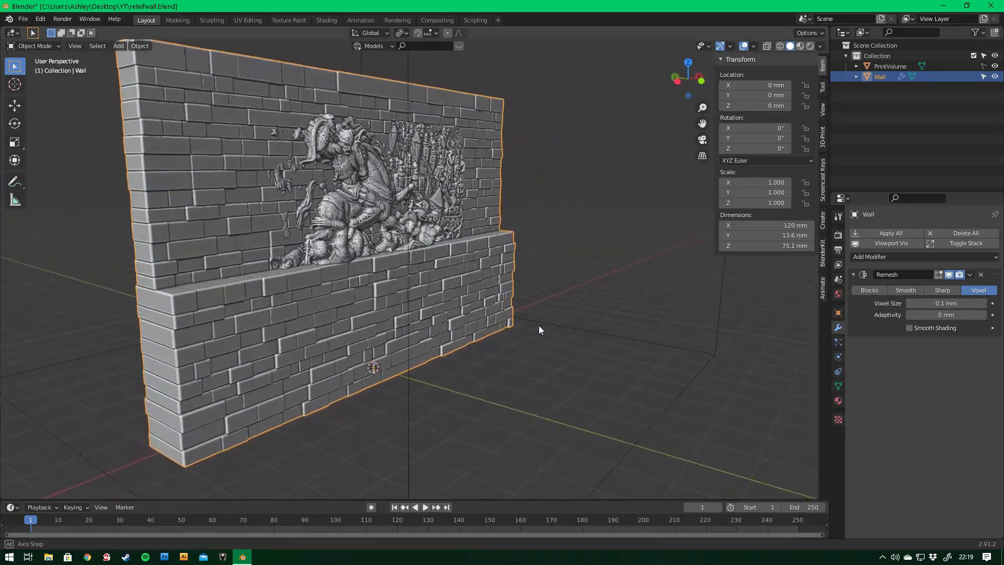
middle_drag(318, 332, 268, 309)
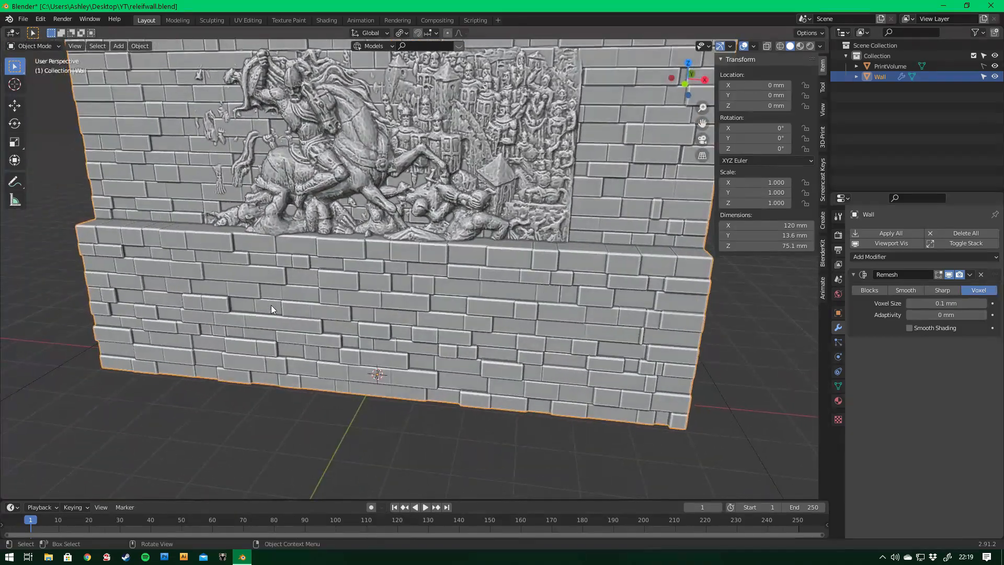
middle_drag(286, 212, 301, 191)
scroll(301, 192, up, 1)
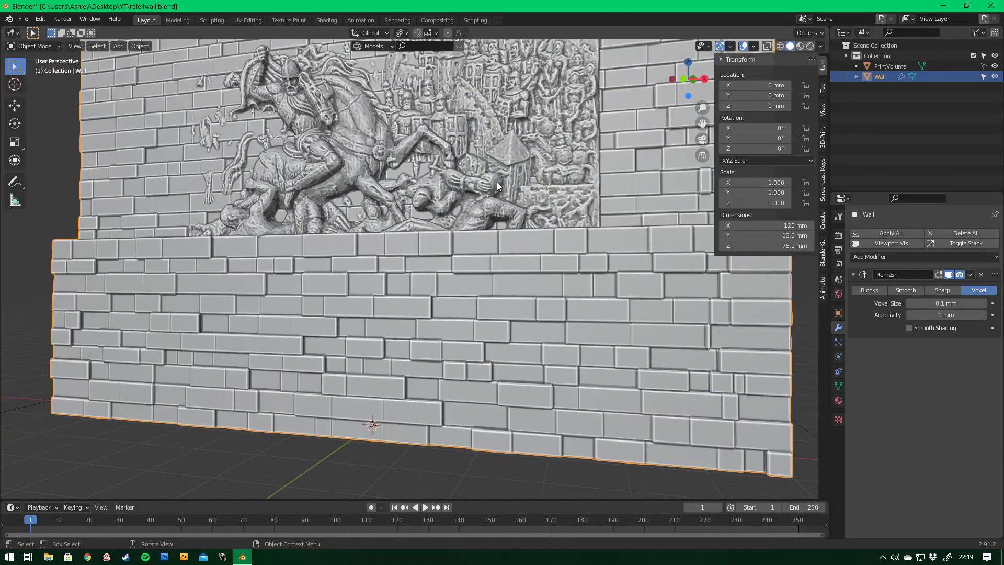
scroll(438, 193, down, 1)
middle_drag(438, 194, 511, 227)
scroll(508, 225, down, 1)
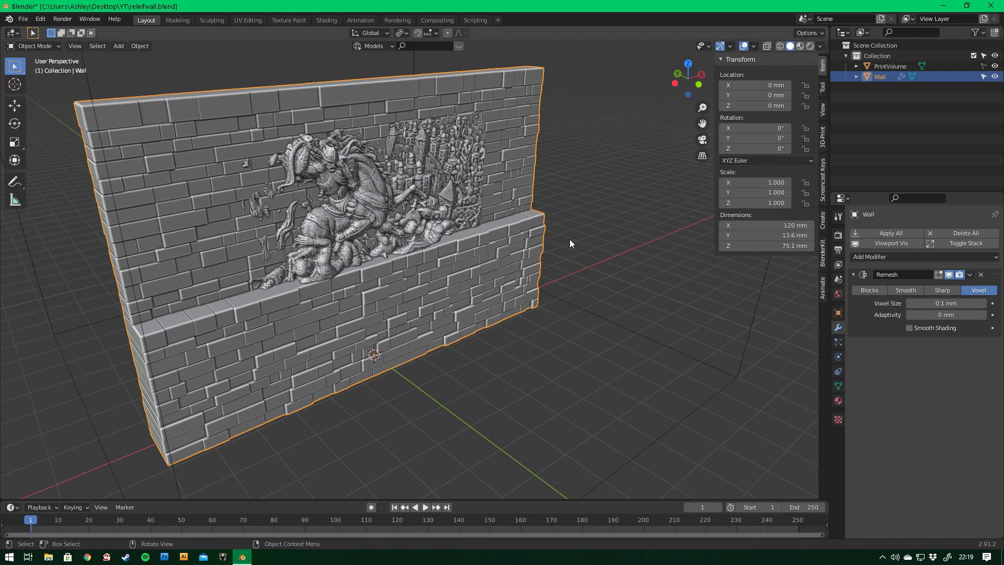
middle_drag(570, 239, 532, 239)
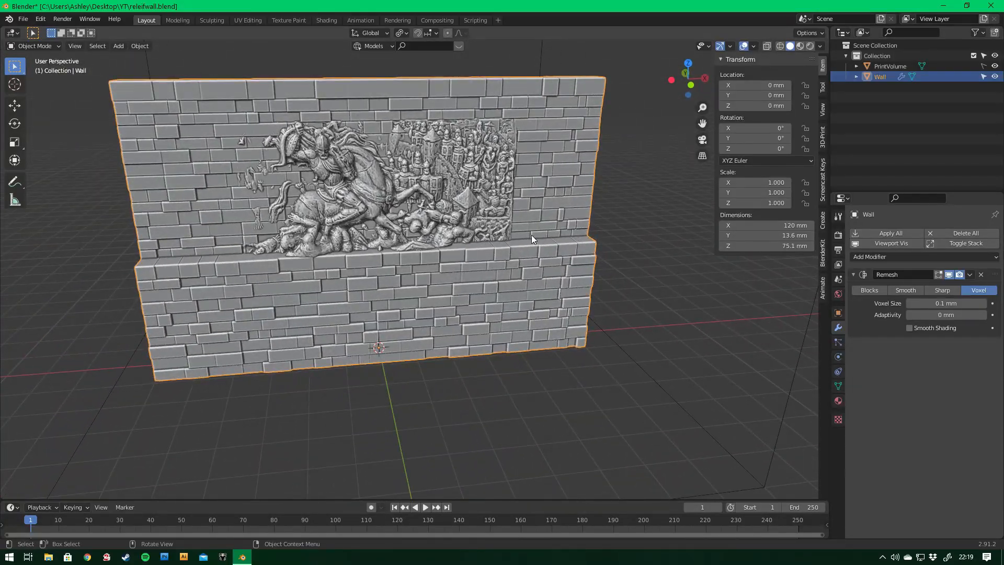